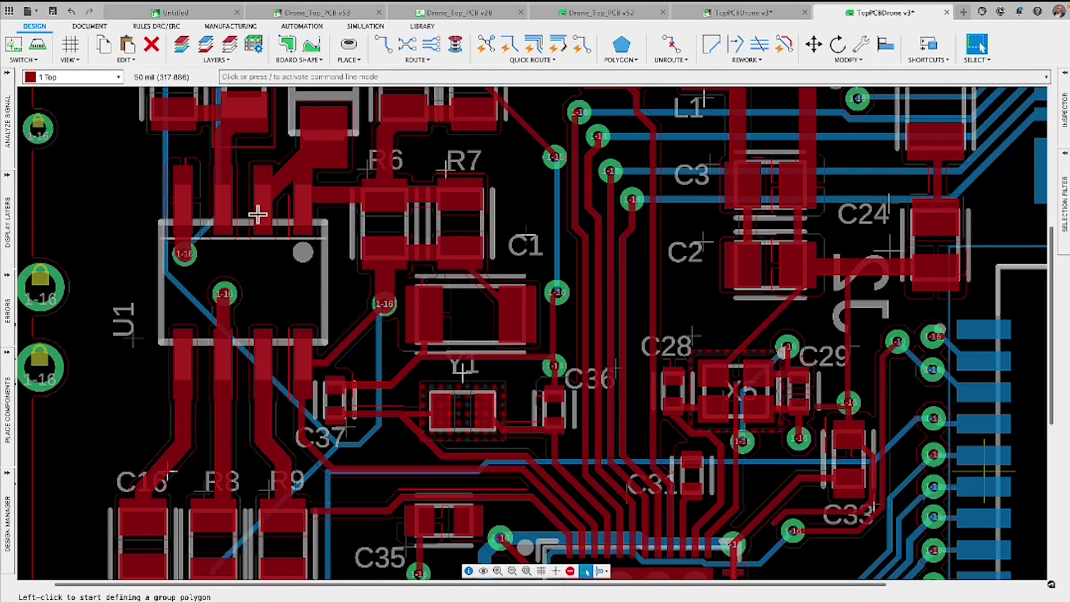
left_click(163, 28)
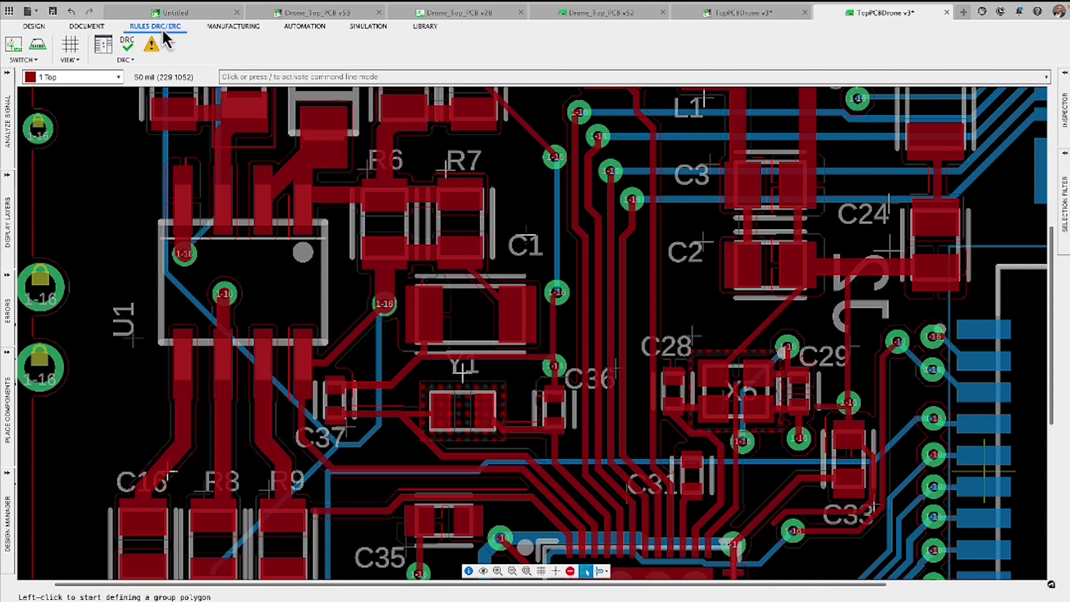
left_click(133, 48)
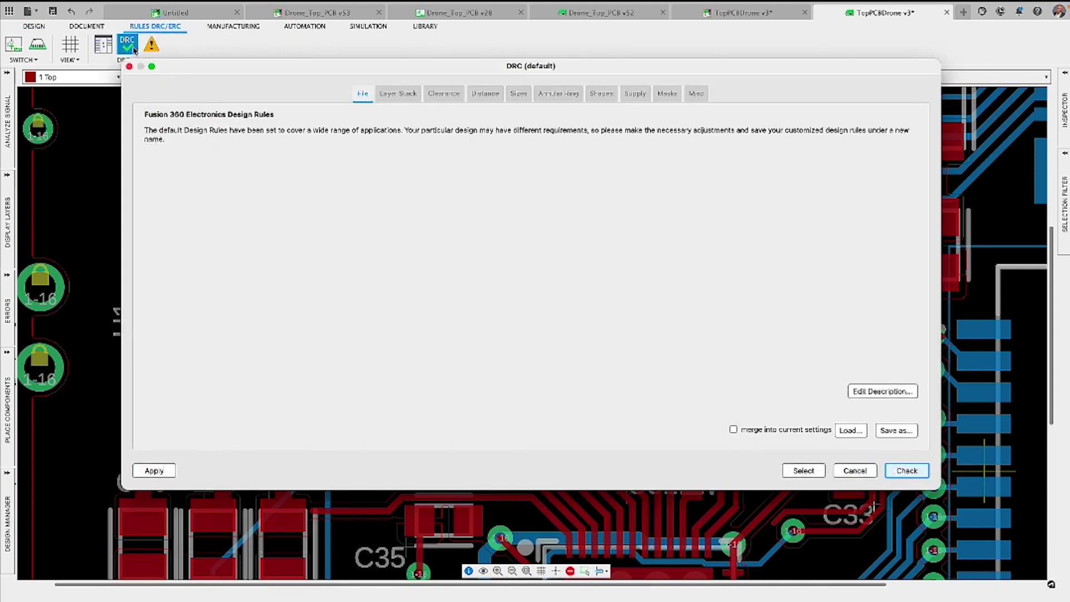
left_click(389, 95)
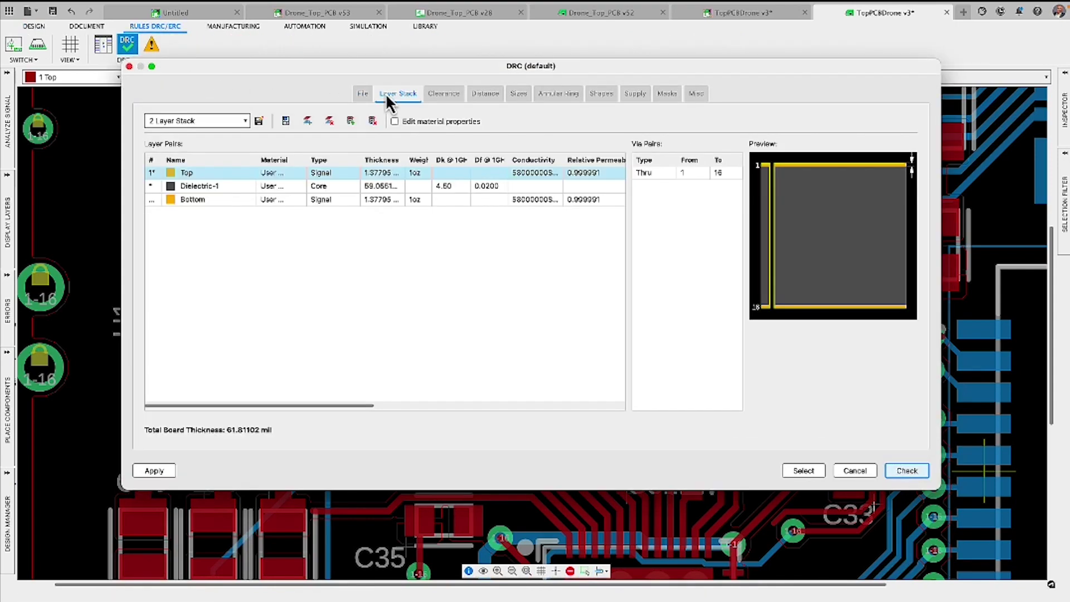
left_click(246, 122)
left_click(248, 123)
left_click(432, 98)
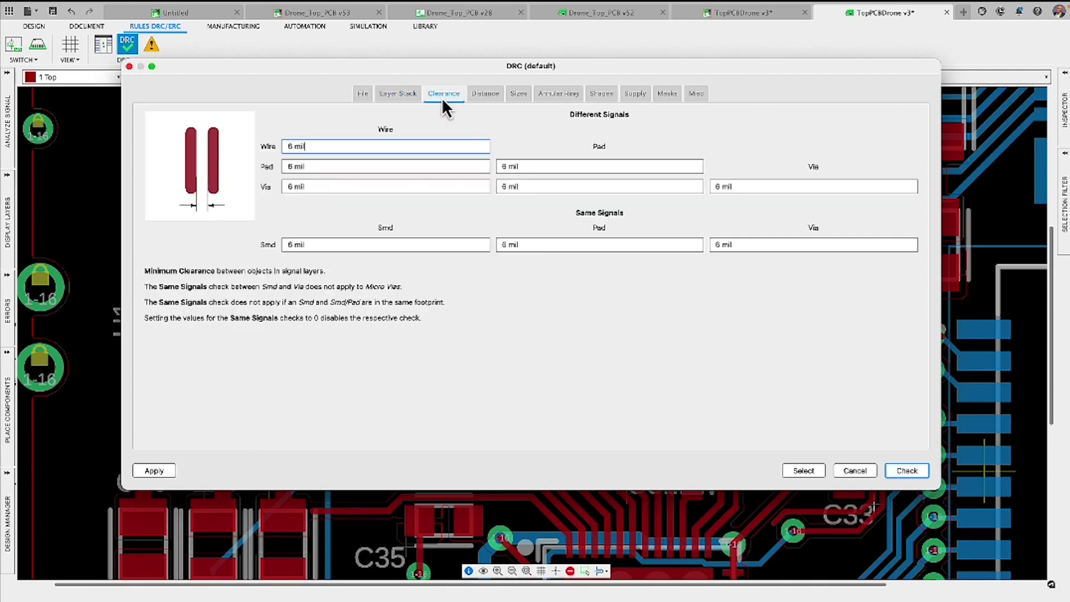
left_click(414, 171)
left_click(418, 187)
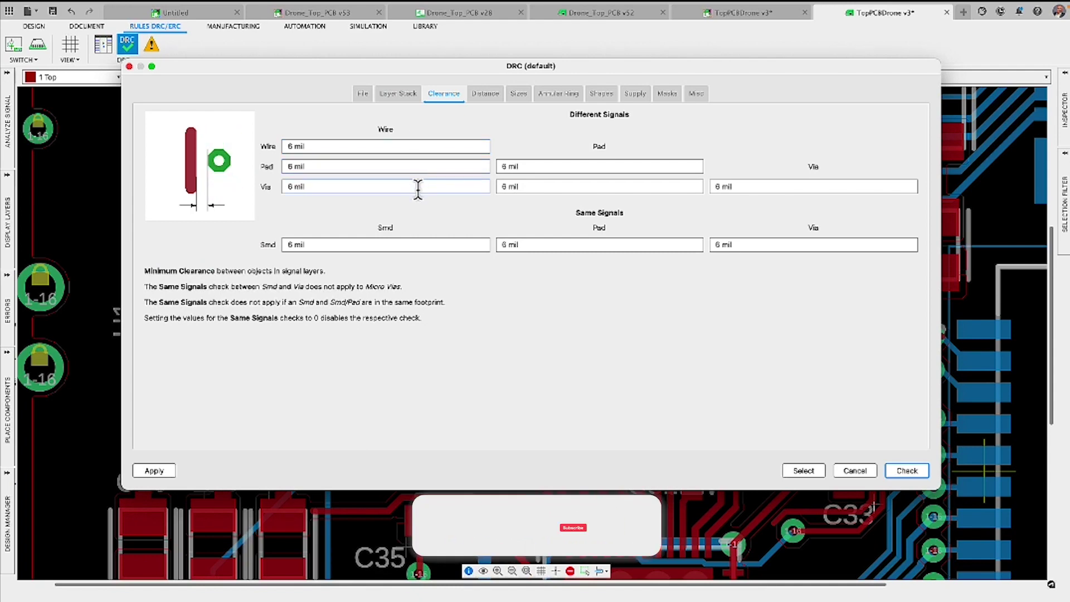
left_click(486, 95)
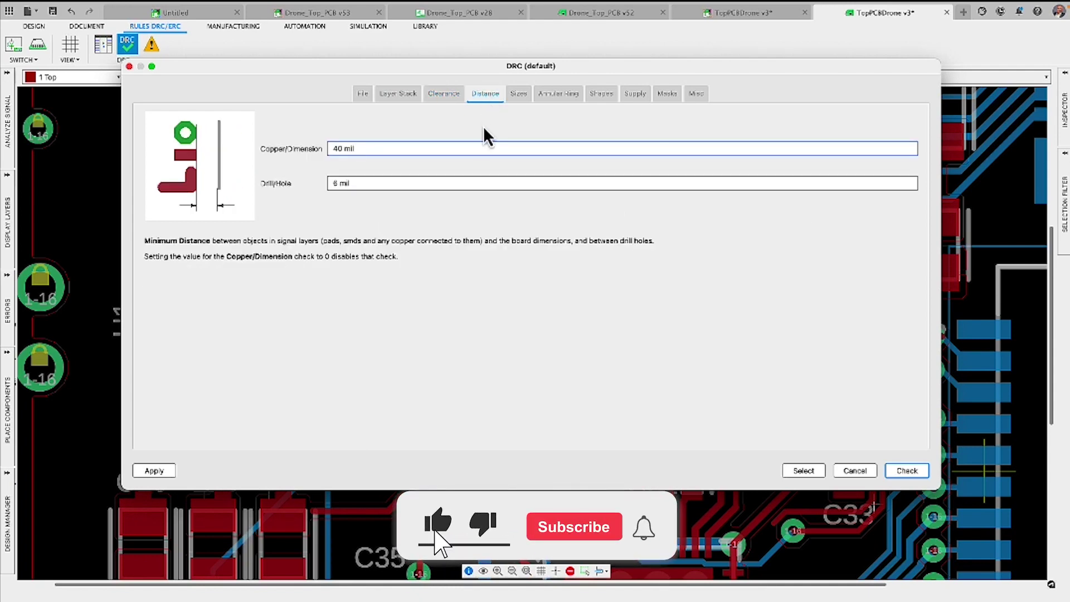
left_click(478, 183)
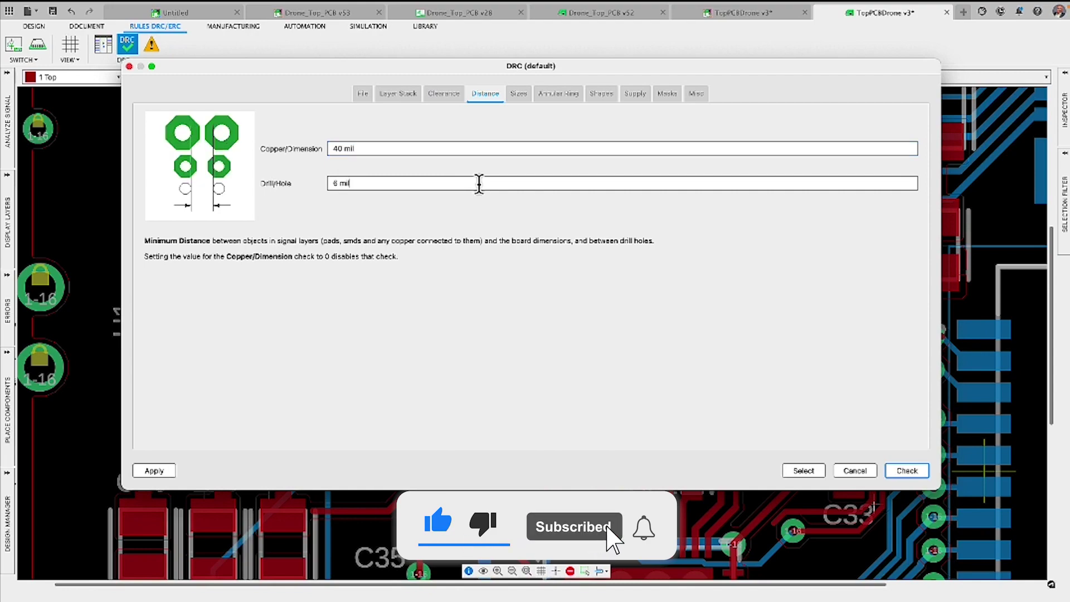
left_click(854, 470)
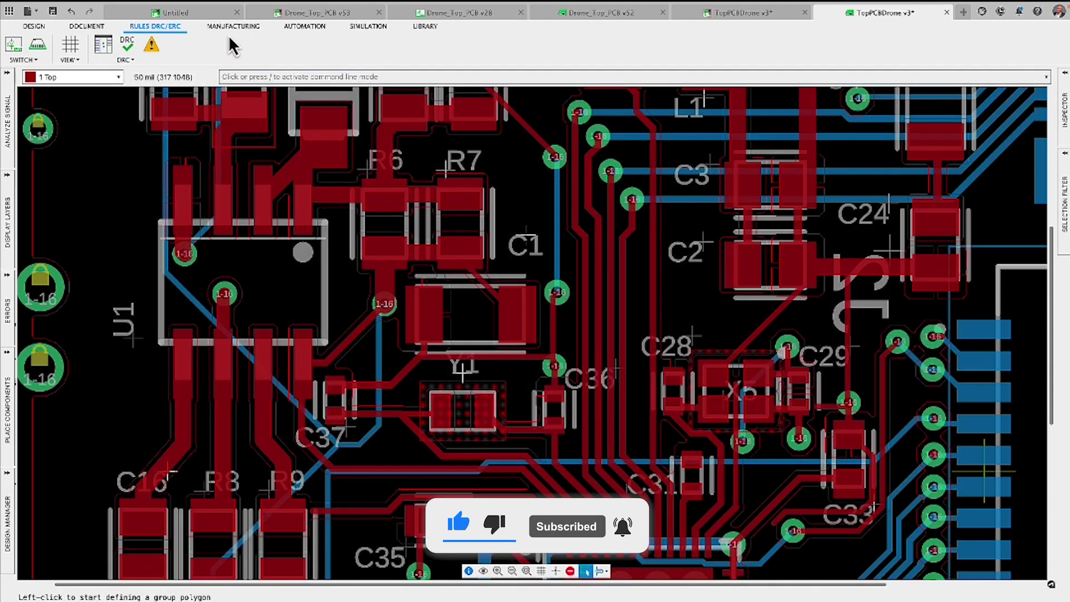
Step: Show the Manufacturing Preview of the drone board with the Bottom Side selected
left_click(230, 28)
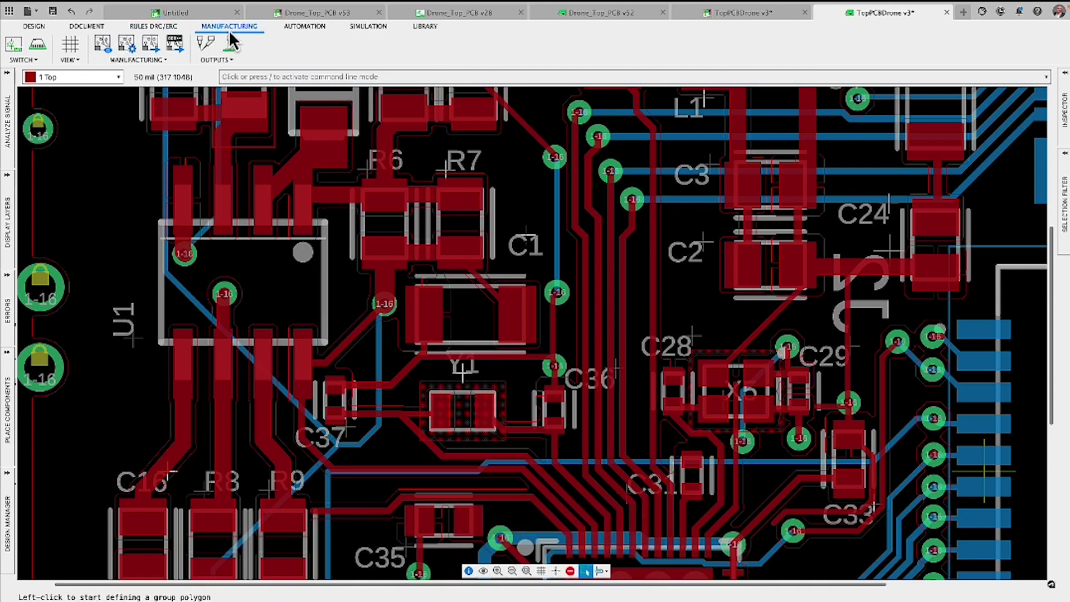
left_click(102, 45)
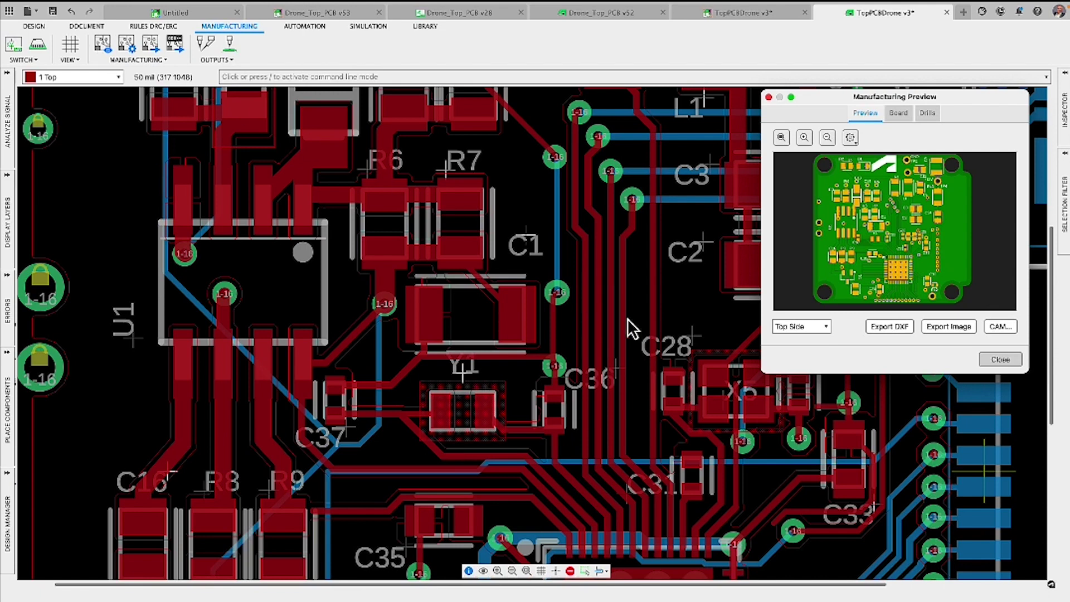
left_click(781, 335)
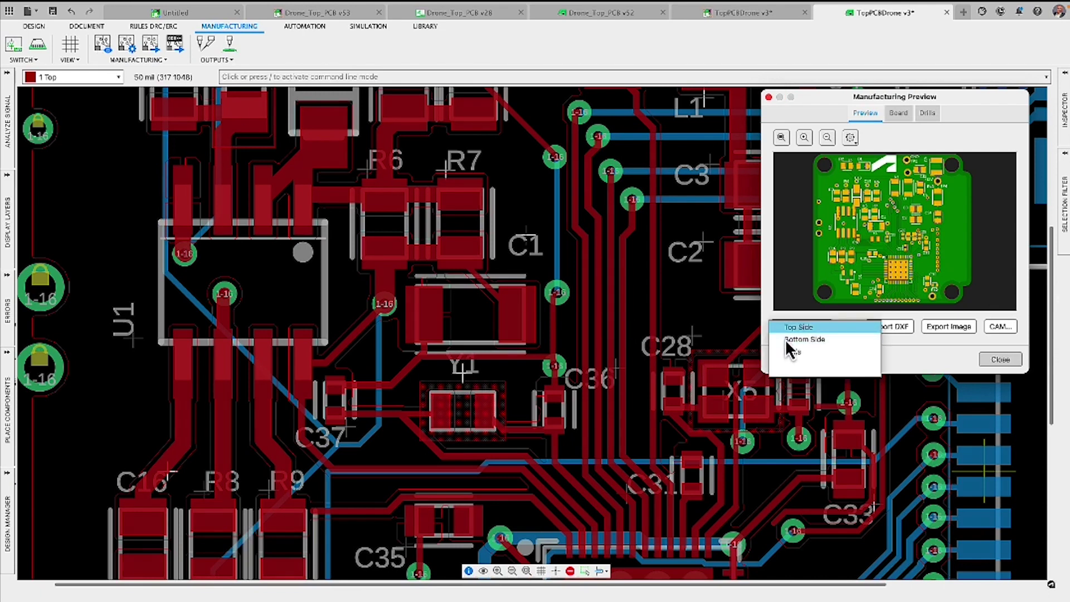
left_click(785, 340)
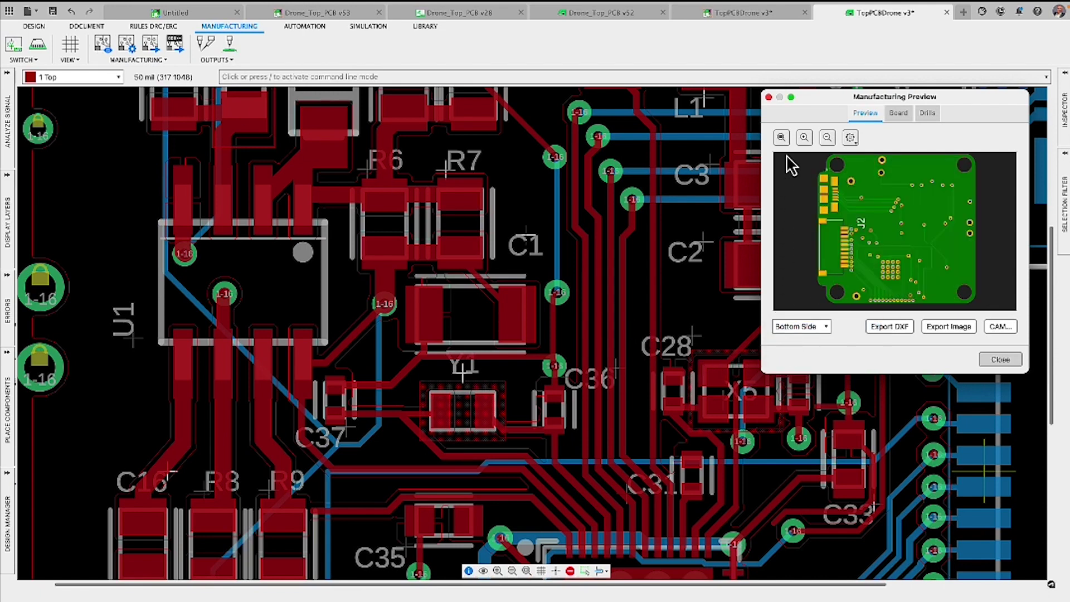
Step: Close the preview and open the CAM Processor on template_2_layer.cam, showing the ODB++ output settings
left_click(768, 98)
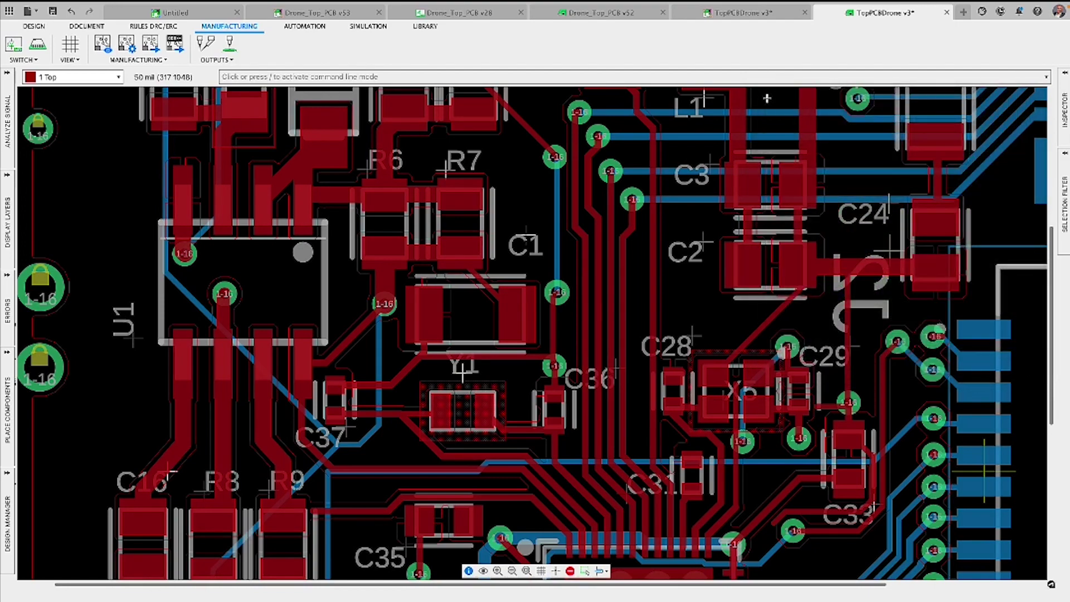
key("g")
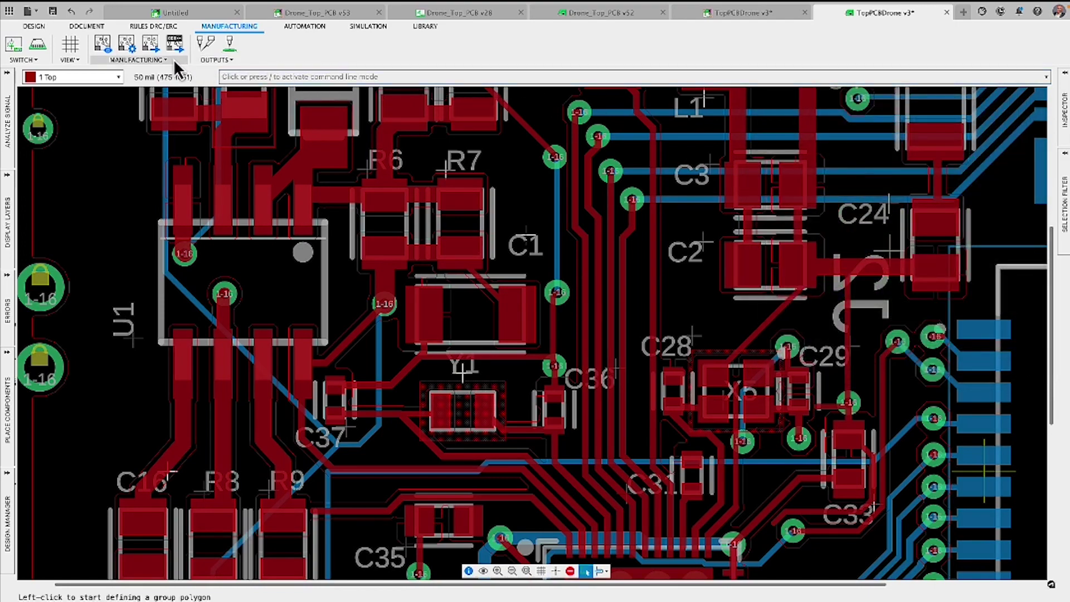
left_click(128, 50)
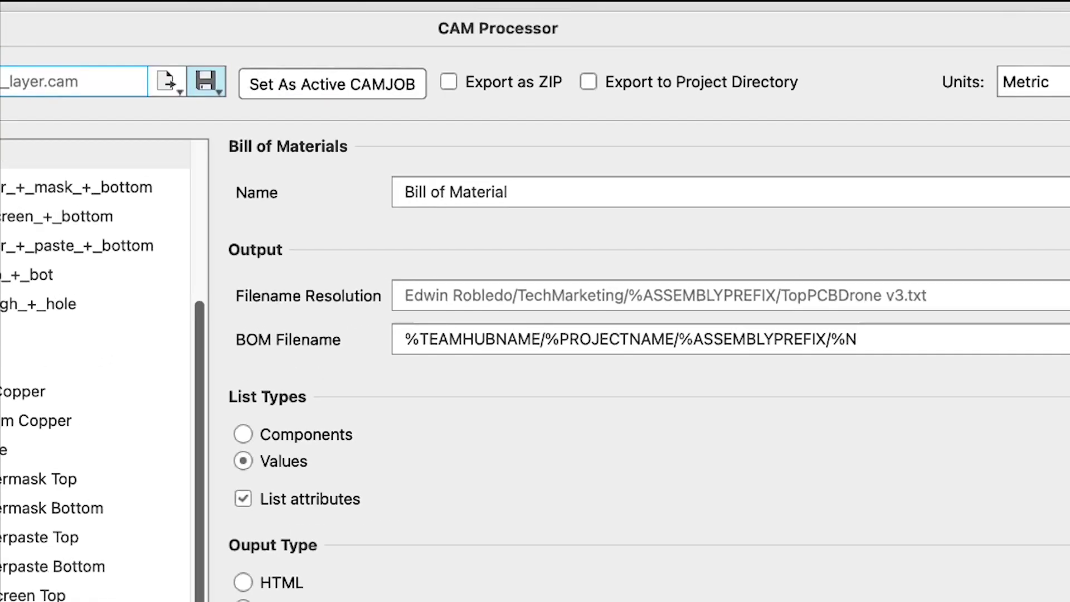
left_click_drag(26, 406, 7, 193)
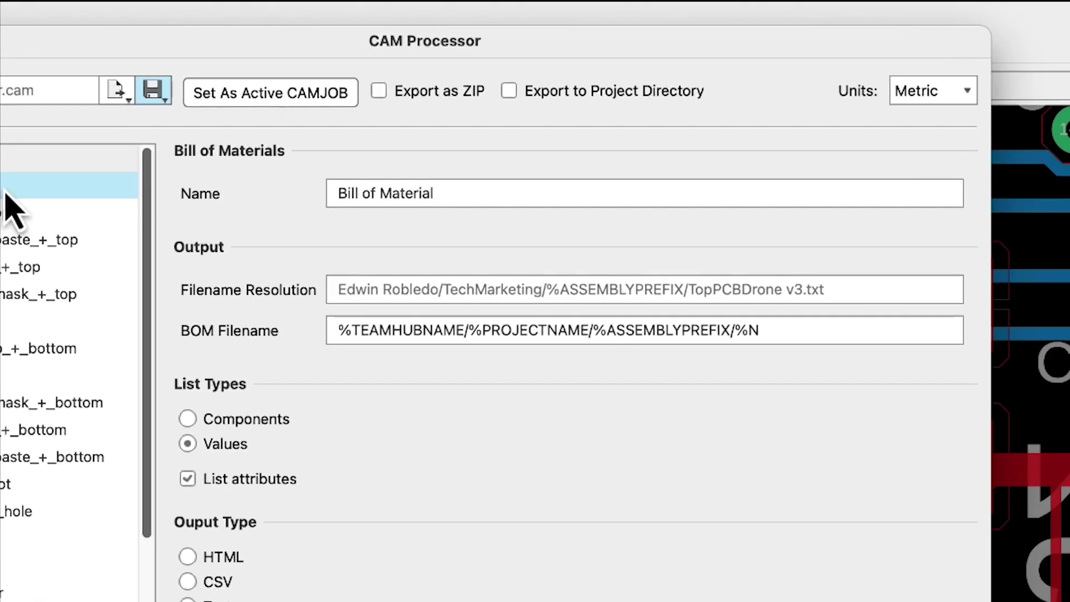
left_click(6, 189)
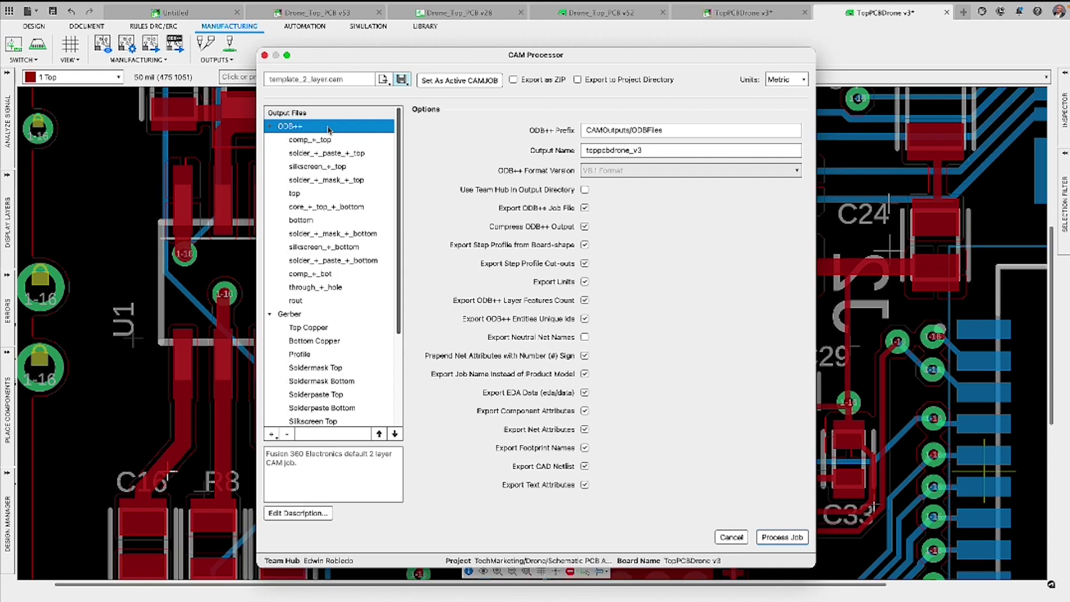
Step: View the Gerber output settings, then the ODB++ top copper layer settings
left_click(317, 314)
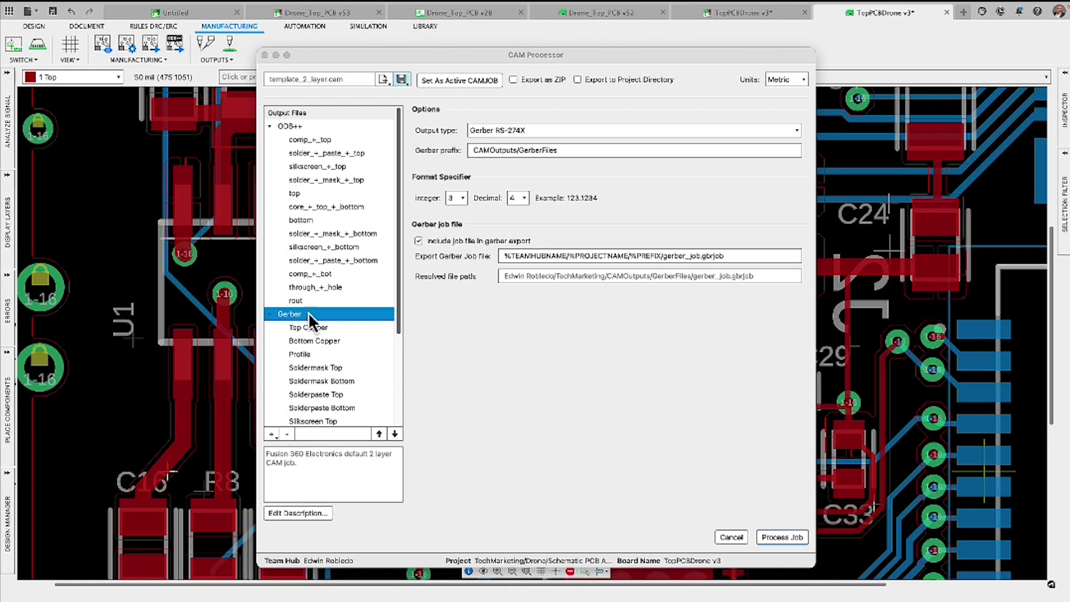
left_click(315, 195)
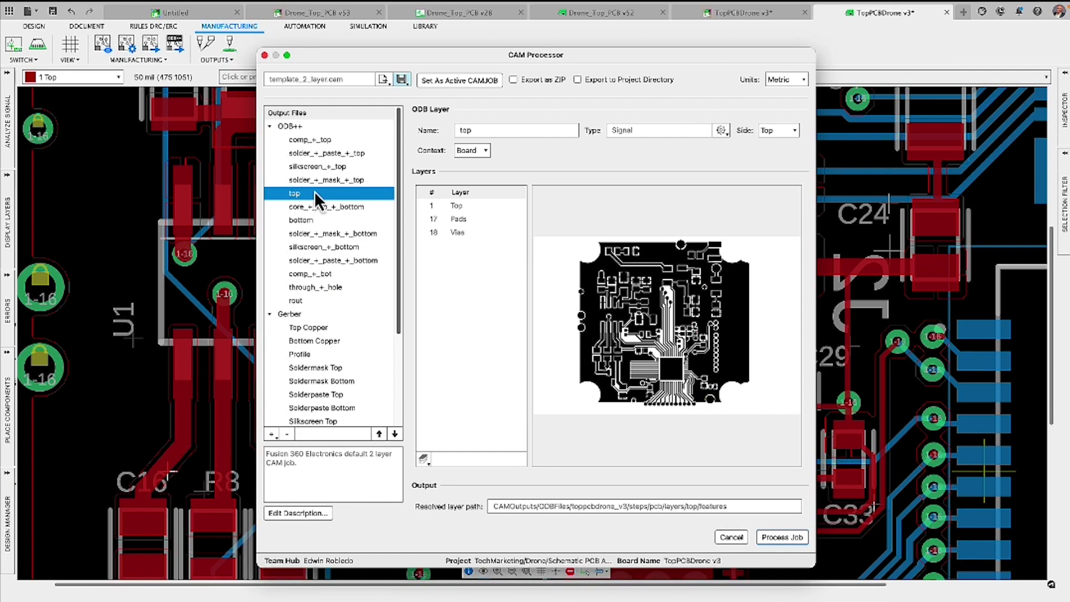
Step: Review ODB++ layers silkscreen_+_top, solder_+_paste_+_top, comp_+_top and silkscreen_+_bottom
left_click(312, 170)
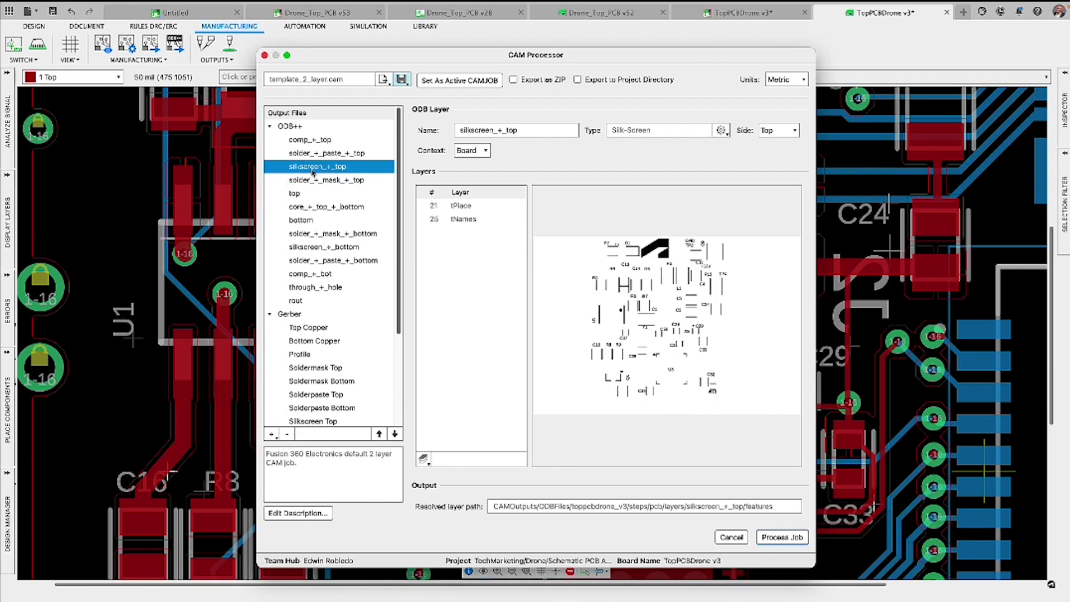
left_click(314, 156)
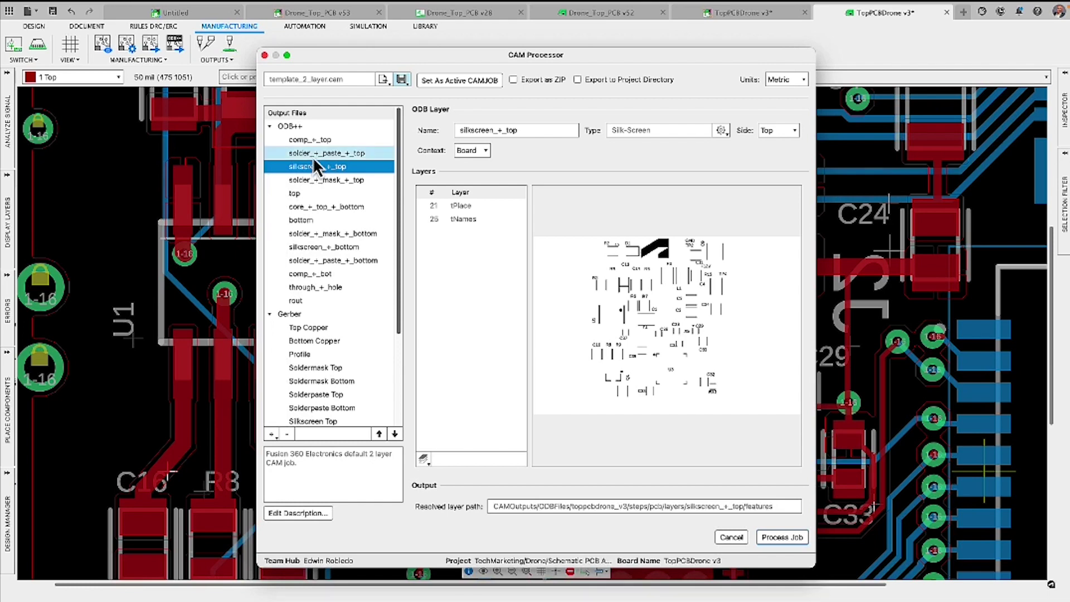
left_click(316, 140)
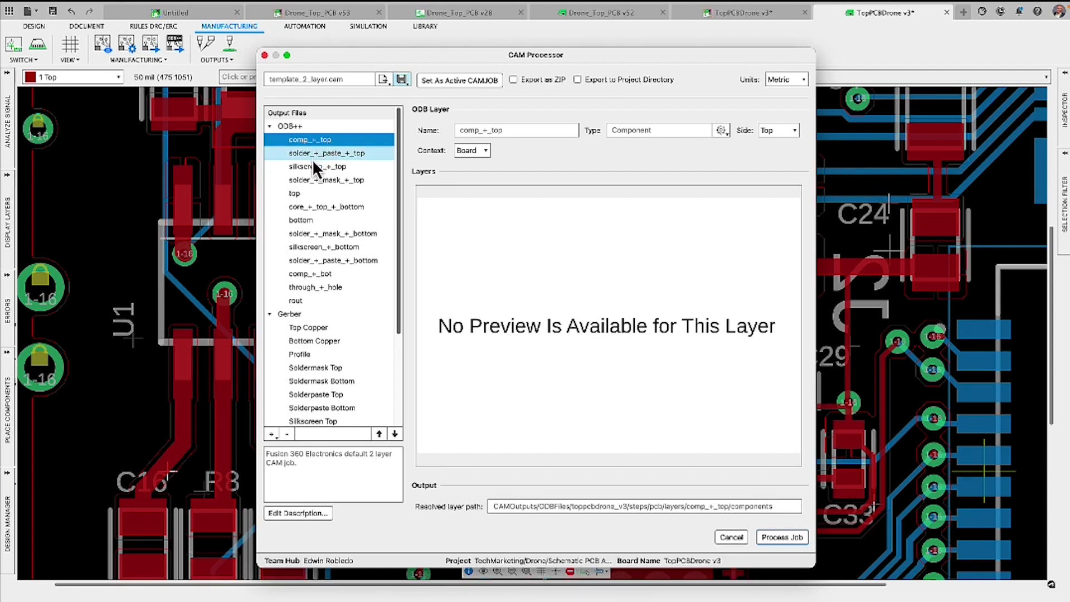
left_click(328, 247)
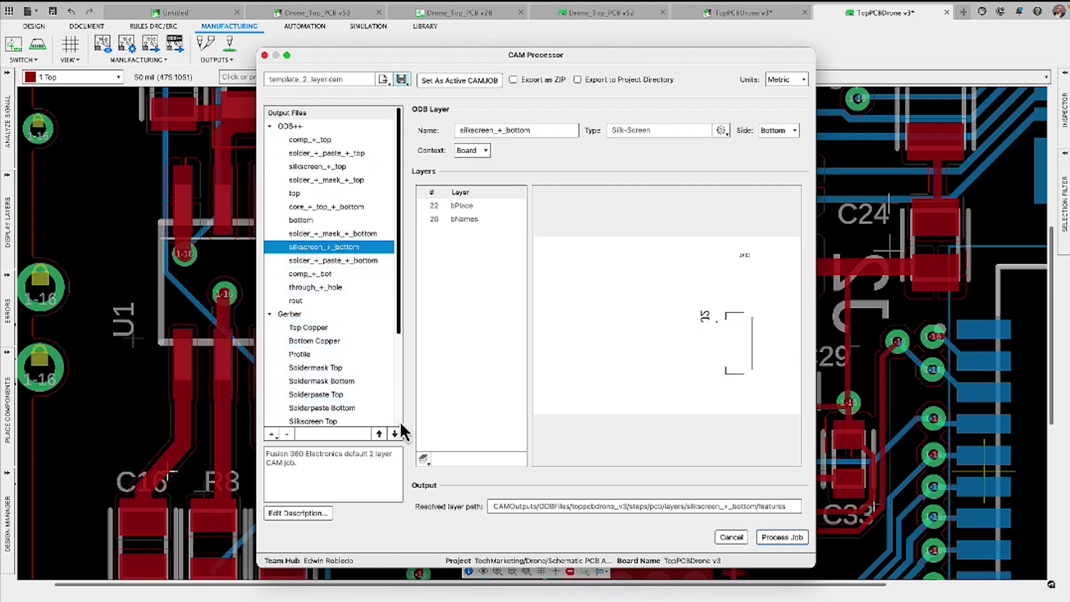
left_click(423, 458)
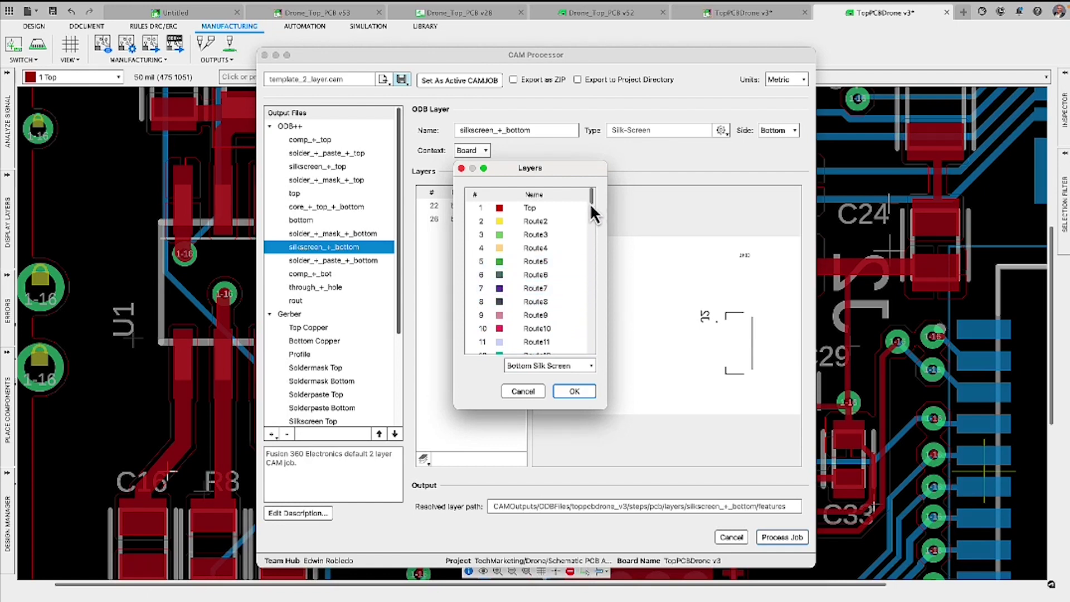
Step: Add the bCream, tDocu and bDocu layers to the silkscreen_+_bottom ODB++ output
left_click_drag(591, 205, 587, 229)
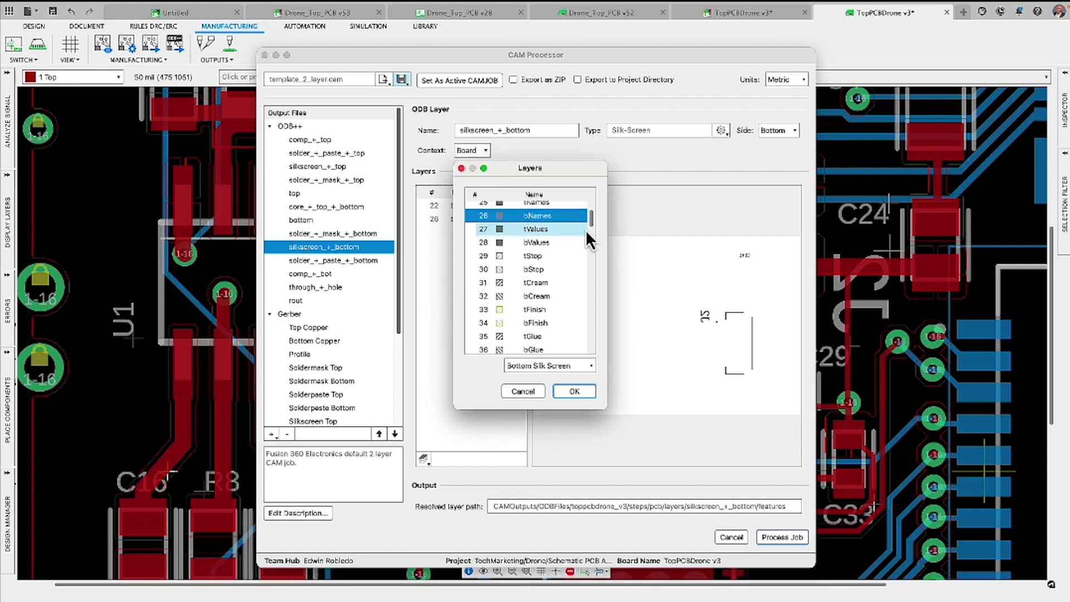
scroll(586, 230, "down", 1)
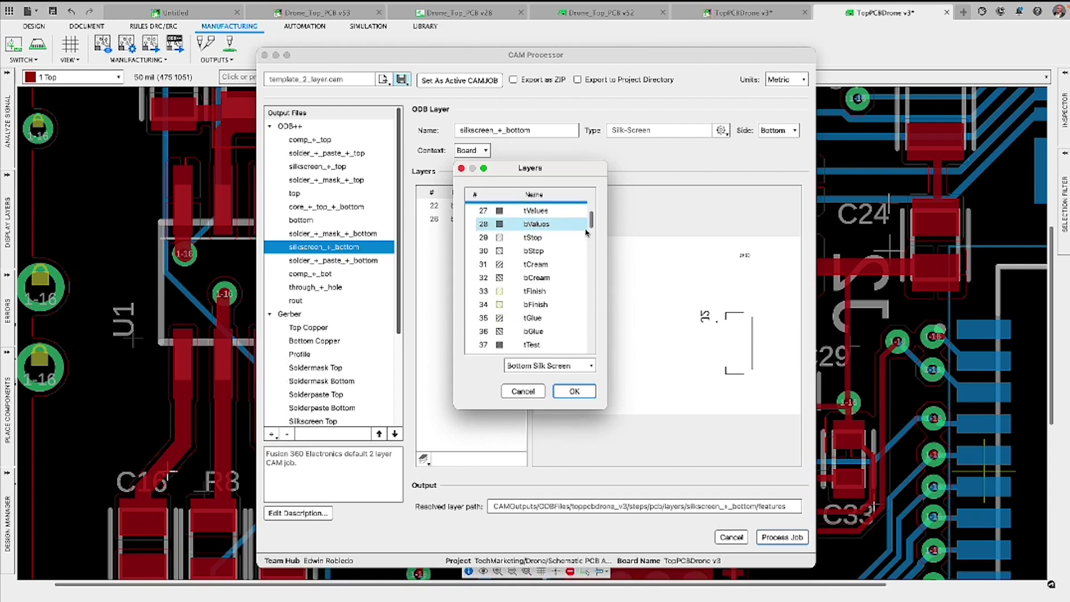
left_click(500, 278)
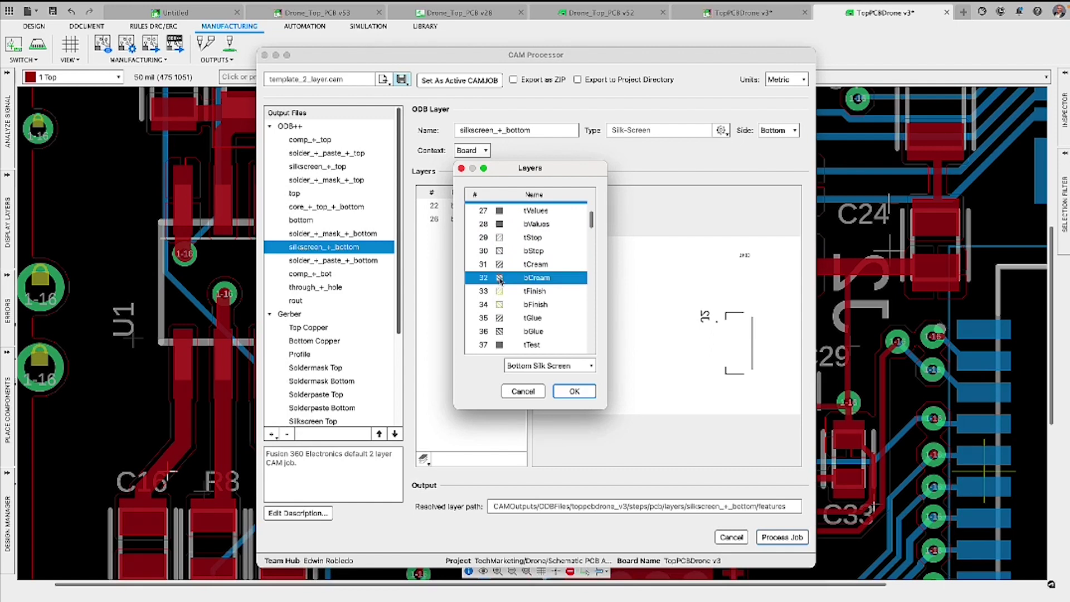
scroll(593, 226, "up", 2)
scroll(591, 230, "down", 5)
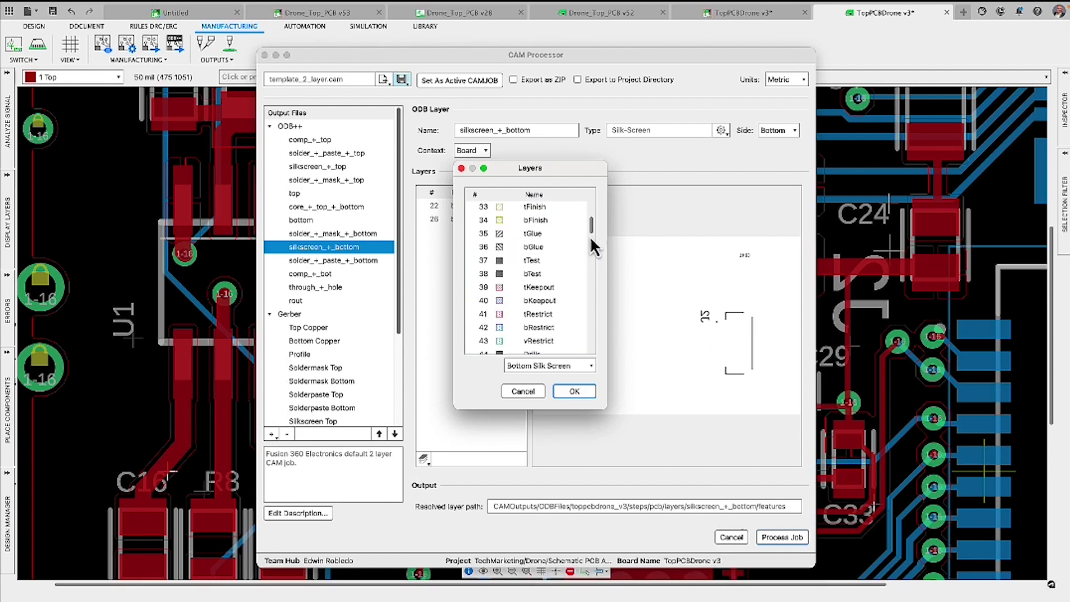
scroll(589, 236, "down", 3)
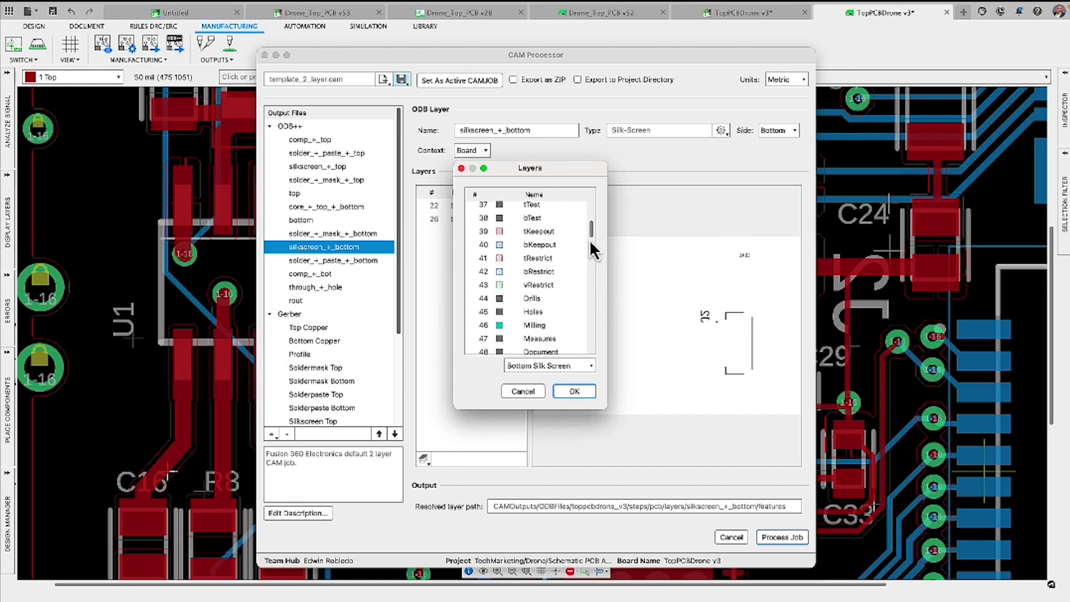
scroll(589, 241, "down", 2)
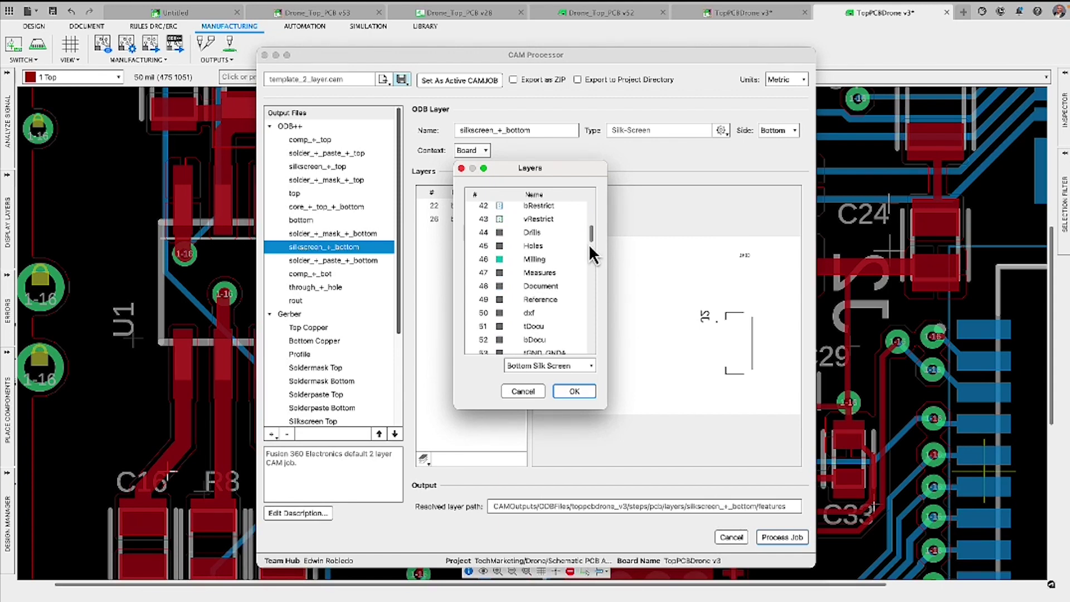
scroll(589, 246, "down", 1)
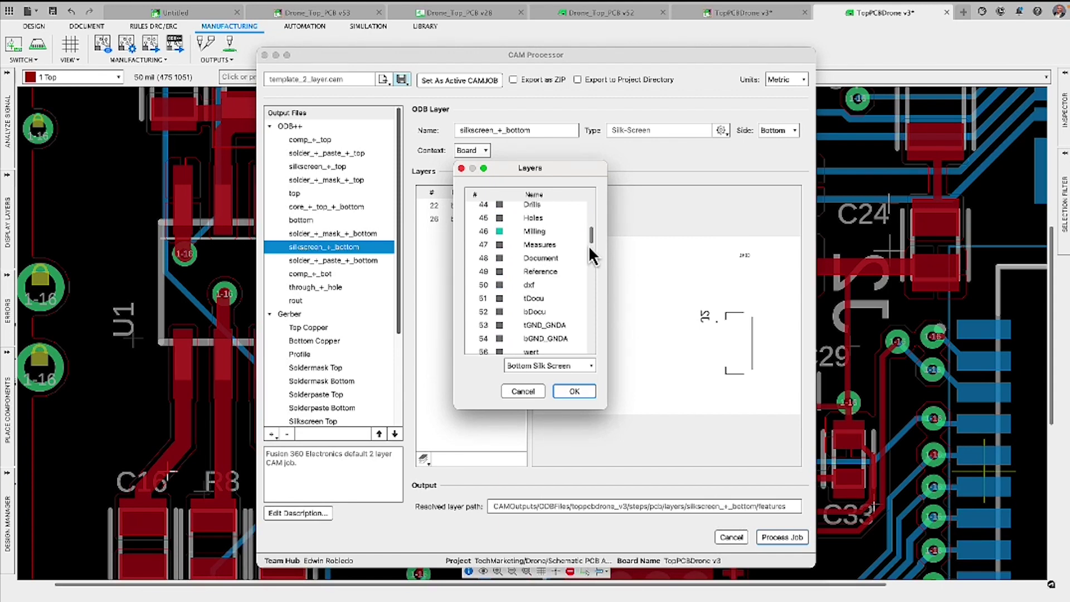
left_click(502, 300)
left_click(499, 312, "shift")
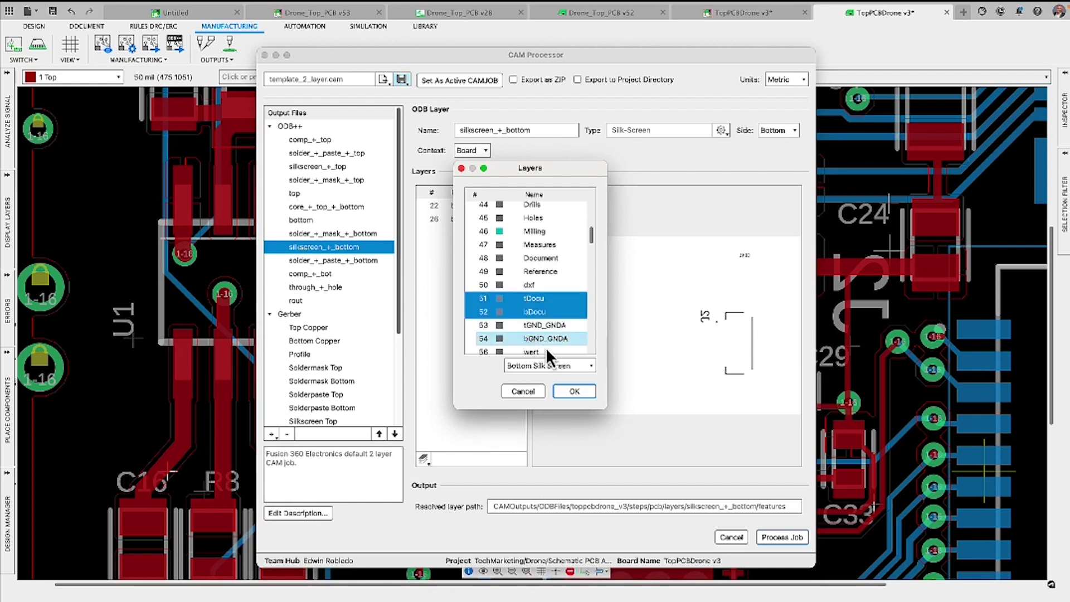
left_click(574, 393)
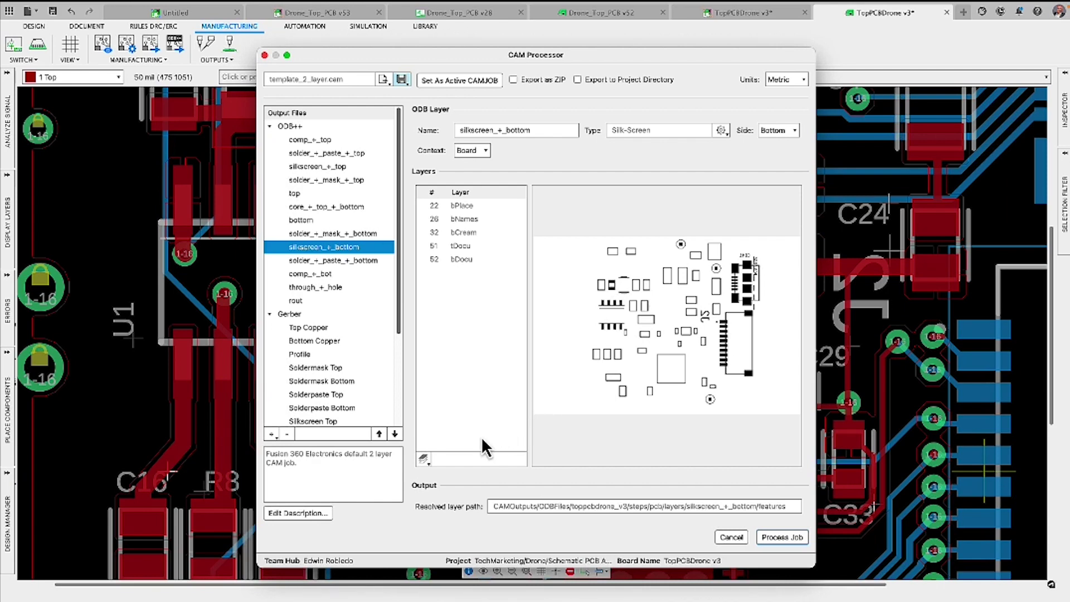
Step: Copy the Gerber configuration into the Image PDF outputs
left_click(299, 354)
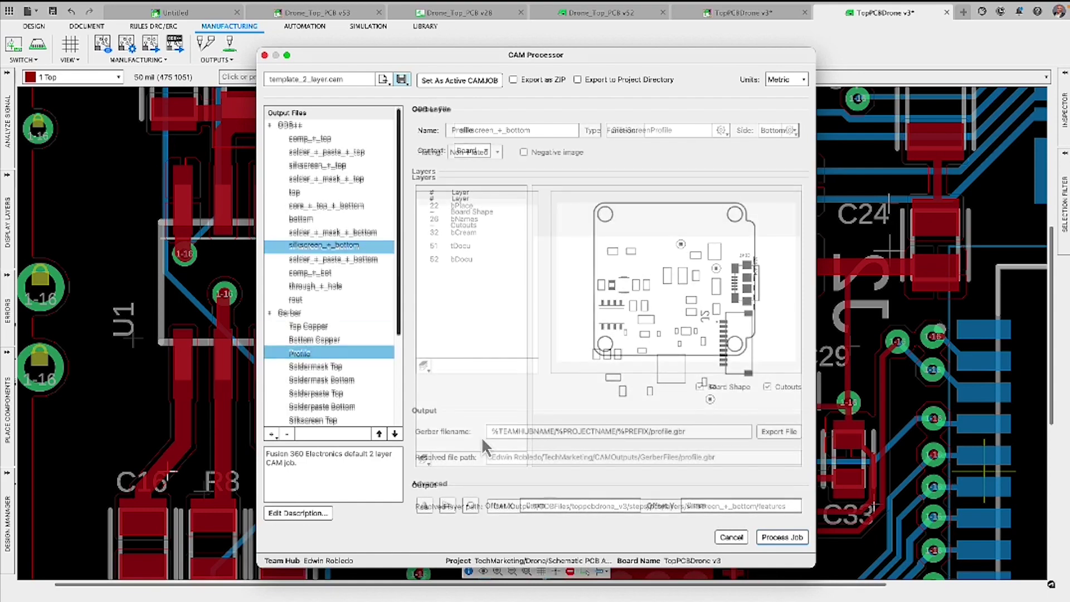
scroll(334, 335, "down", 3)
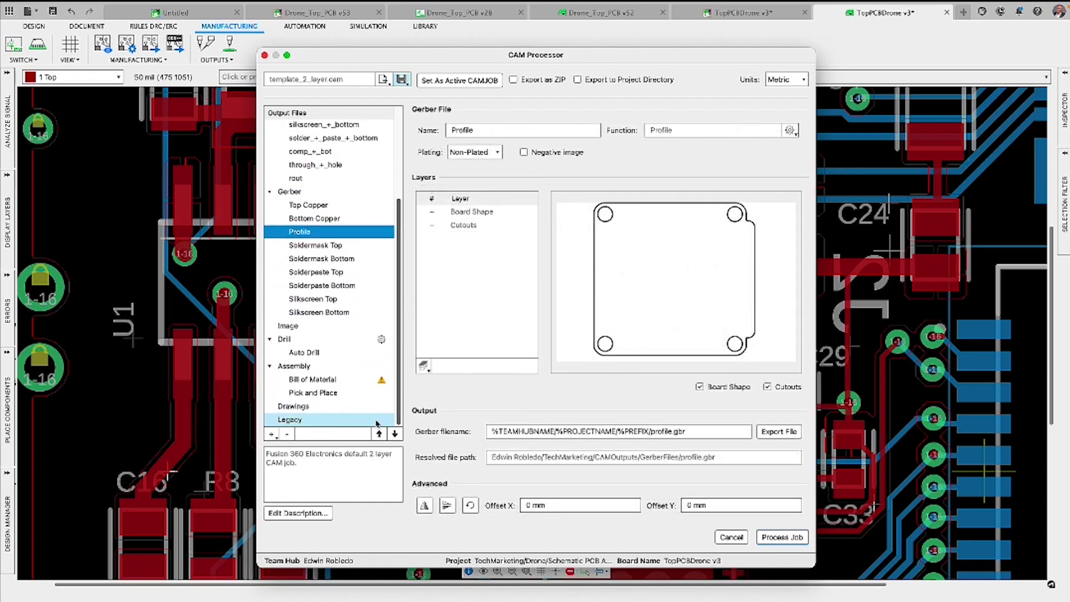
left_click(289, 327)
right_click(290, 329)
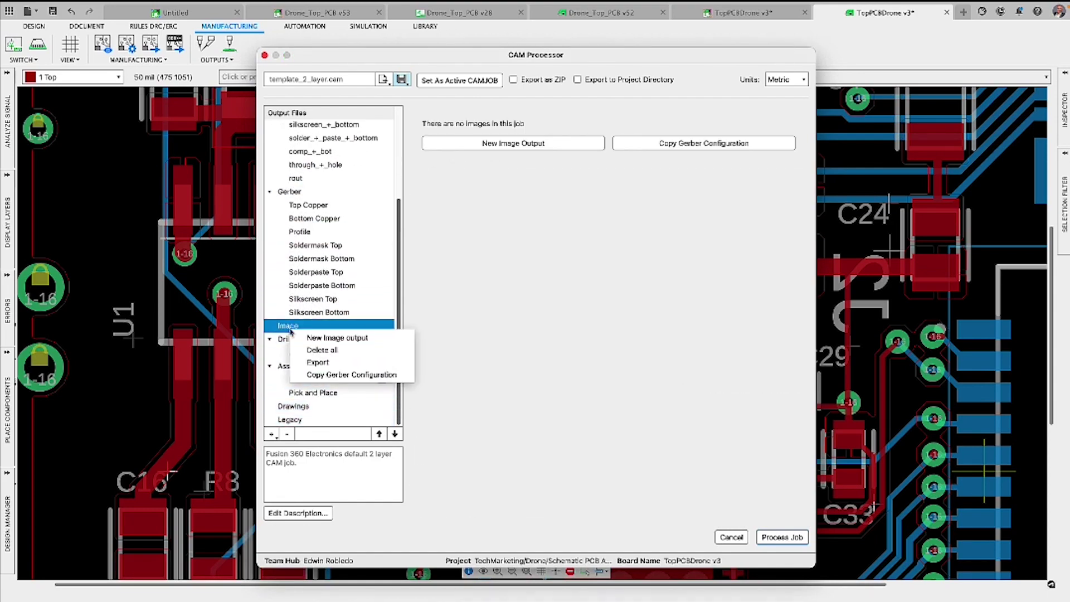
left_click(316, 378)
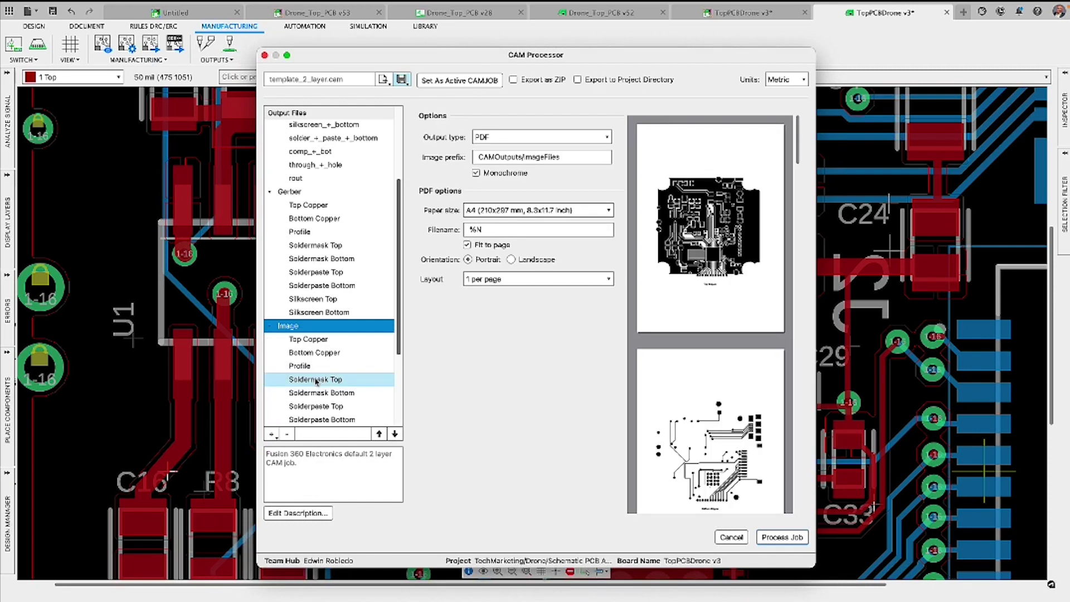
Step: Set the PDF image layout to 2 layers per page, then view the Drill settings
left_click(316, 340)
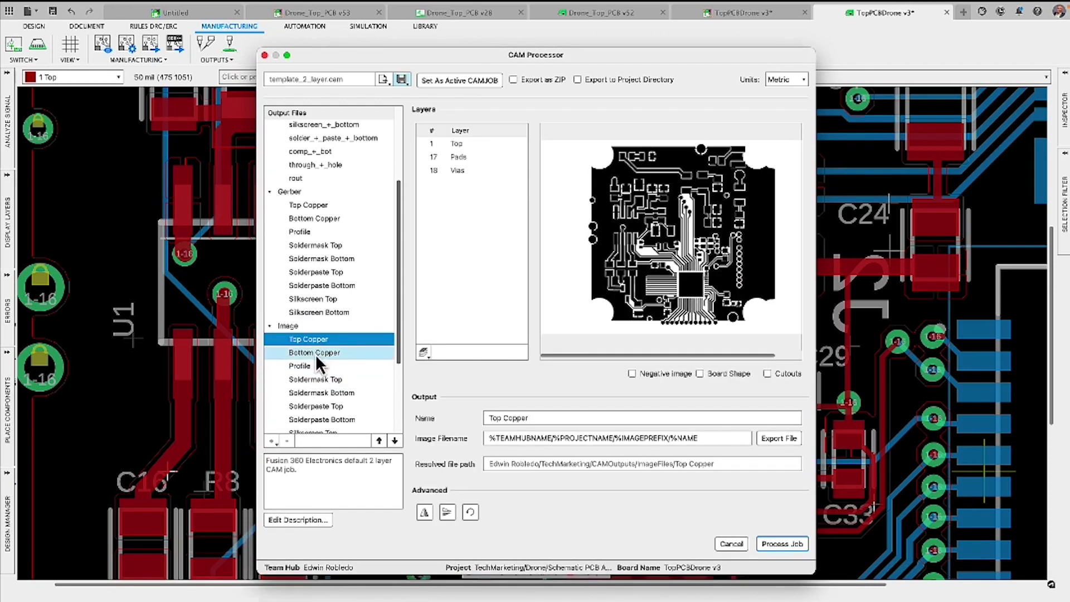
left_click(315, 353)
left_click(307, 331)
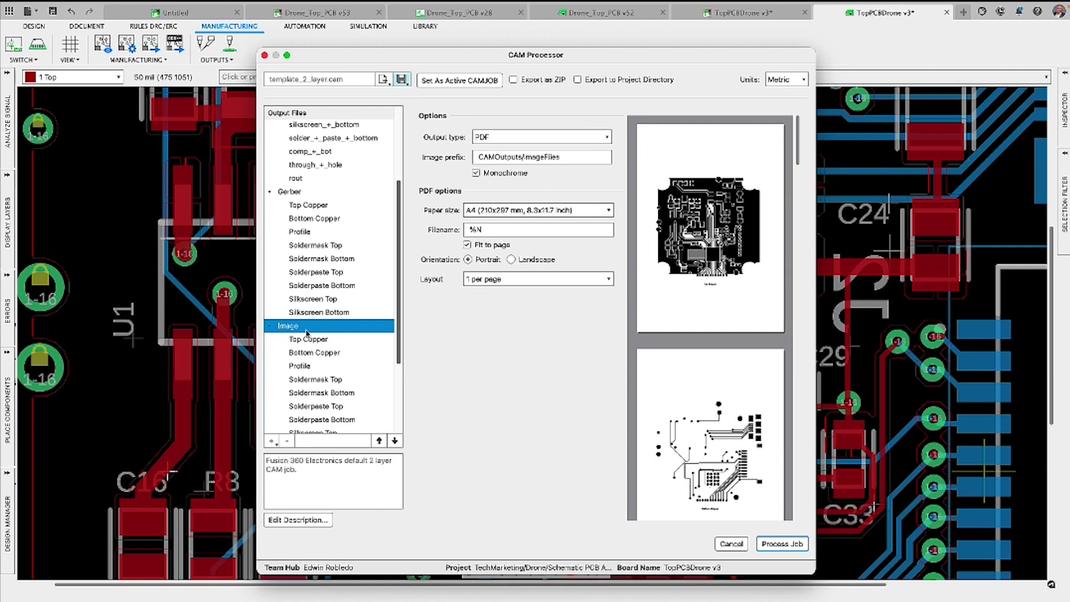
left_click(608, 279)
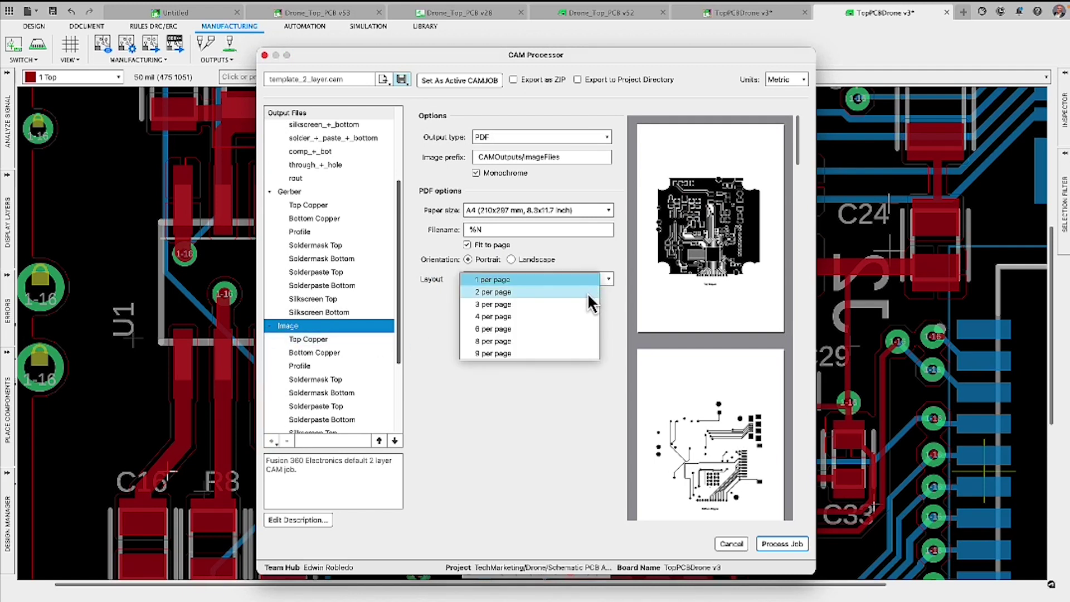
left_click(557, 292)
left_click_drag(399, 329, 398, 390)
left_click(286, 362)
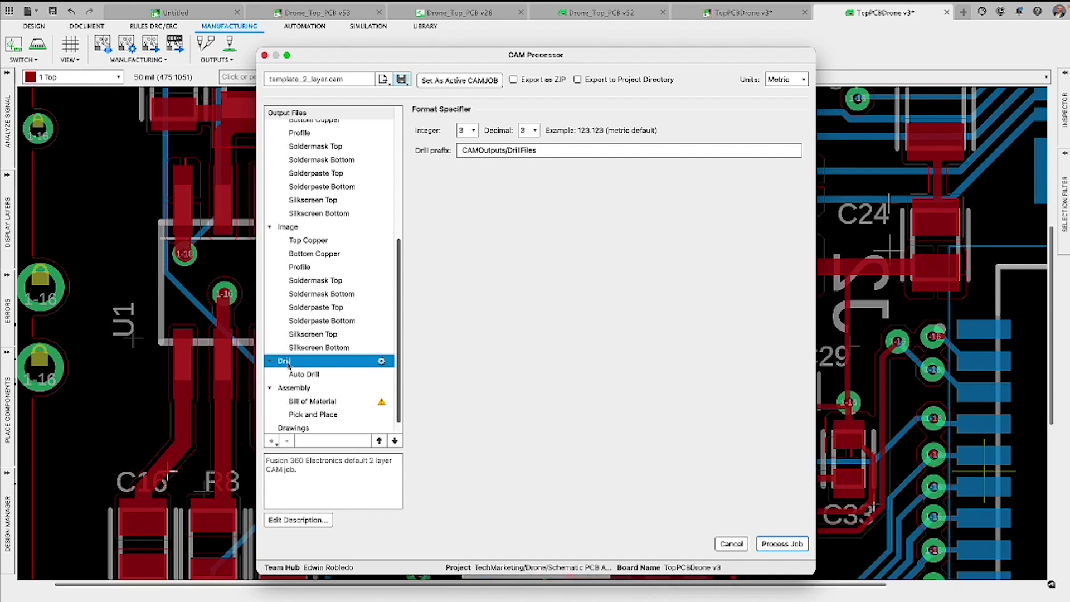
Step: Review the Auto Drill and Assembly outputs, ending on the Bill of Material settings
left_click(297, 374)
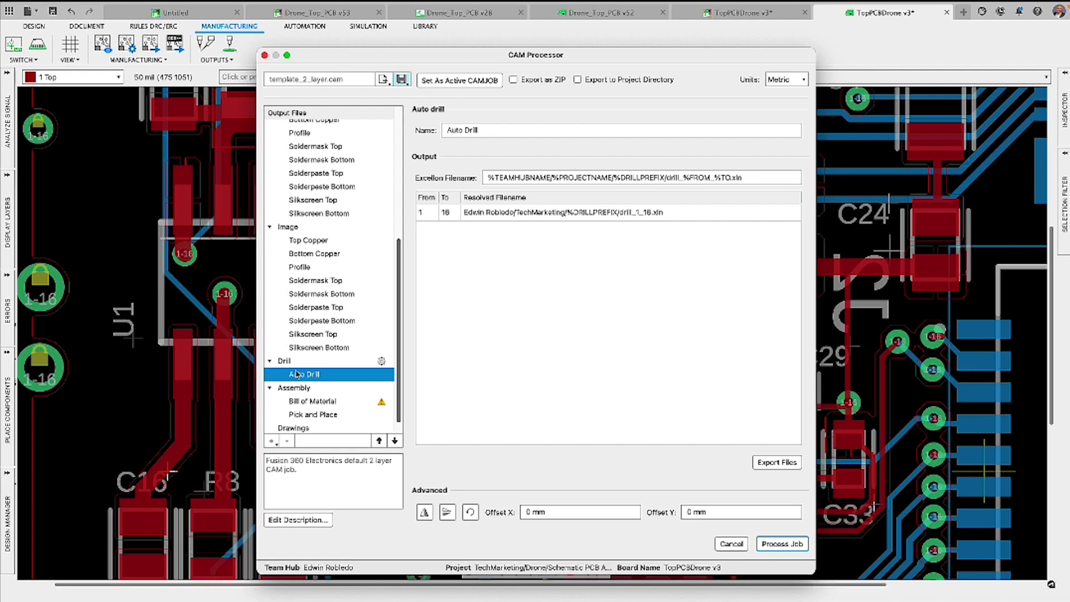
left_click(295, 388)
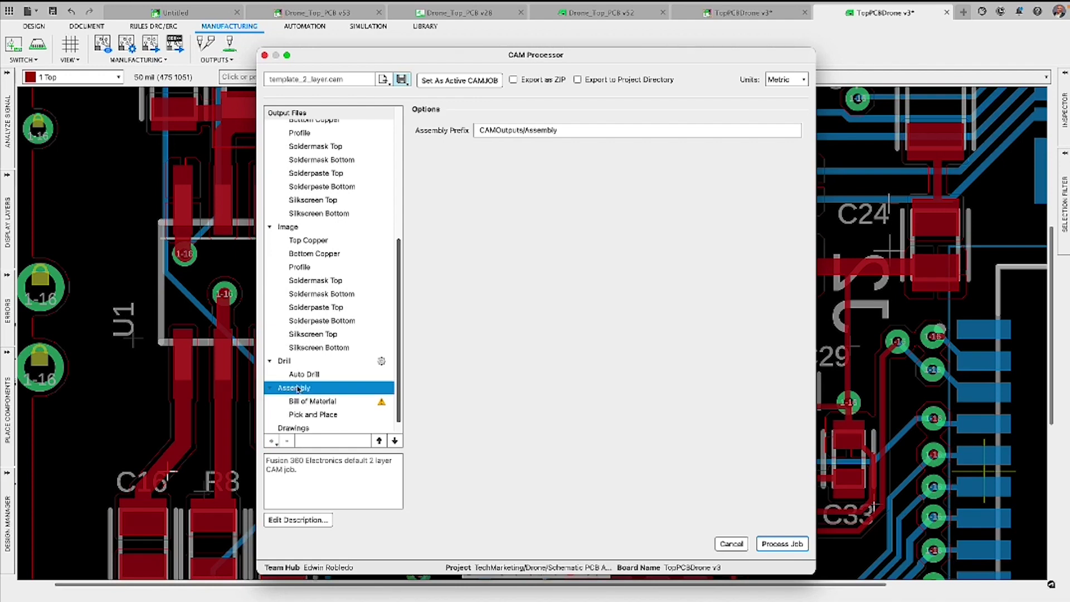
left_click(308, 402)
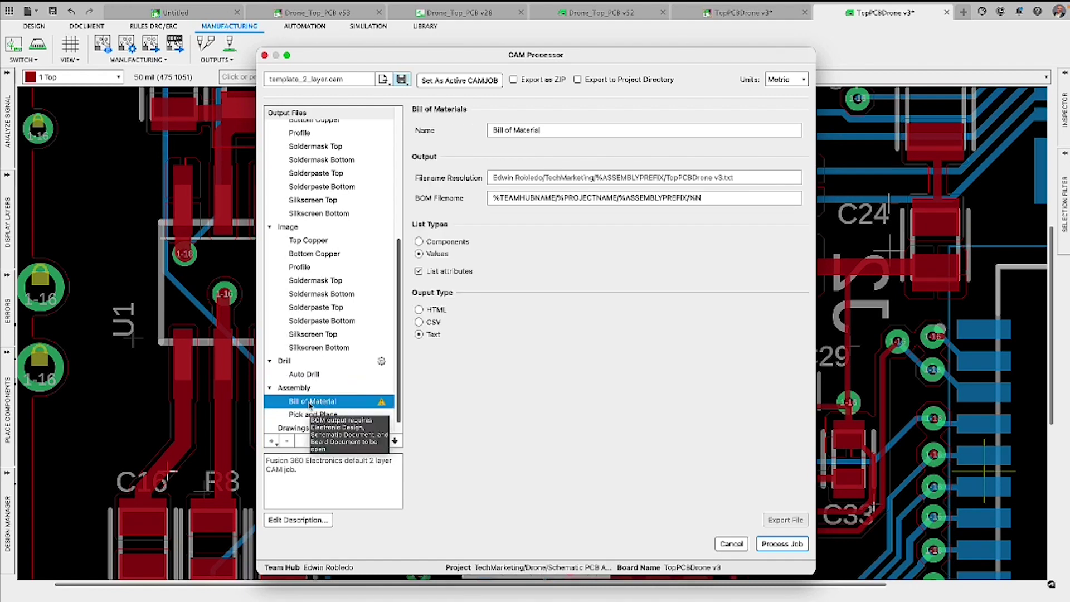
Step: Keep the BOM listing by Values, check Pick and Place, and process the CAM job
left_click(465, 243)
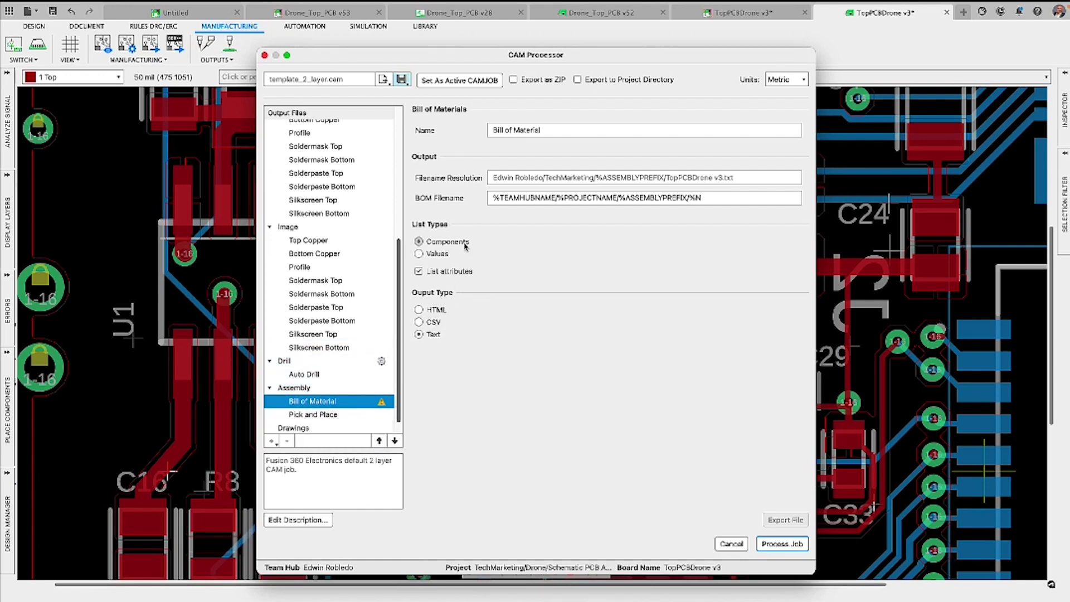
left_click(435, 255)
left_click(344, 416)
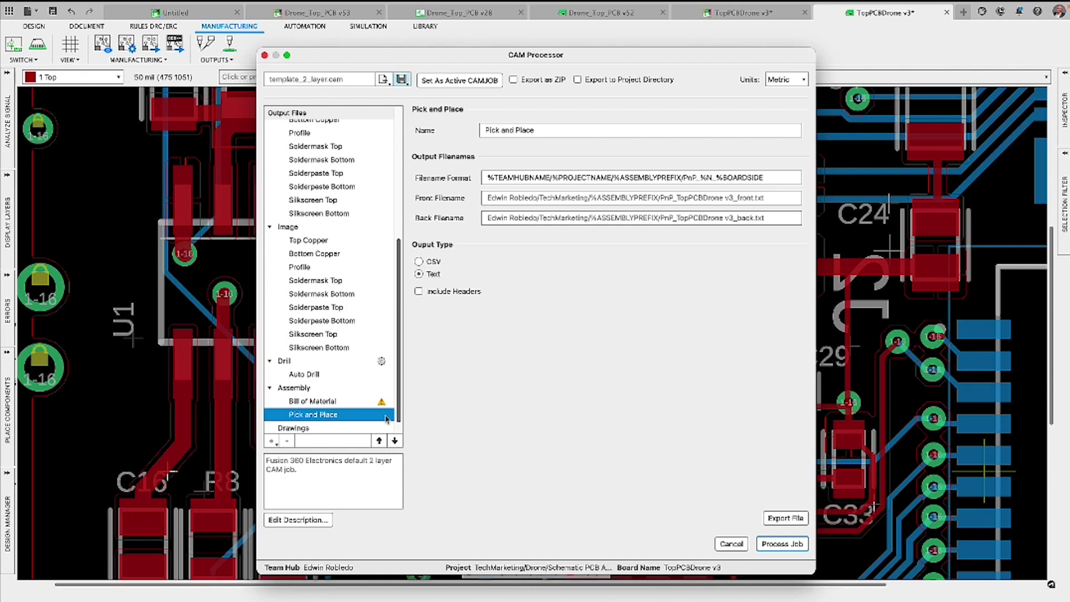
left_click(773, 549)
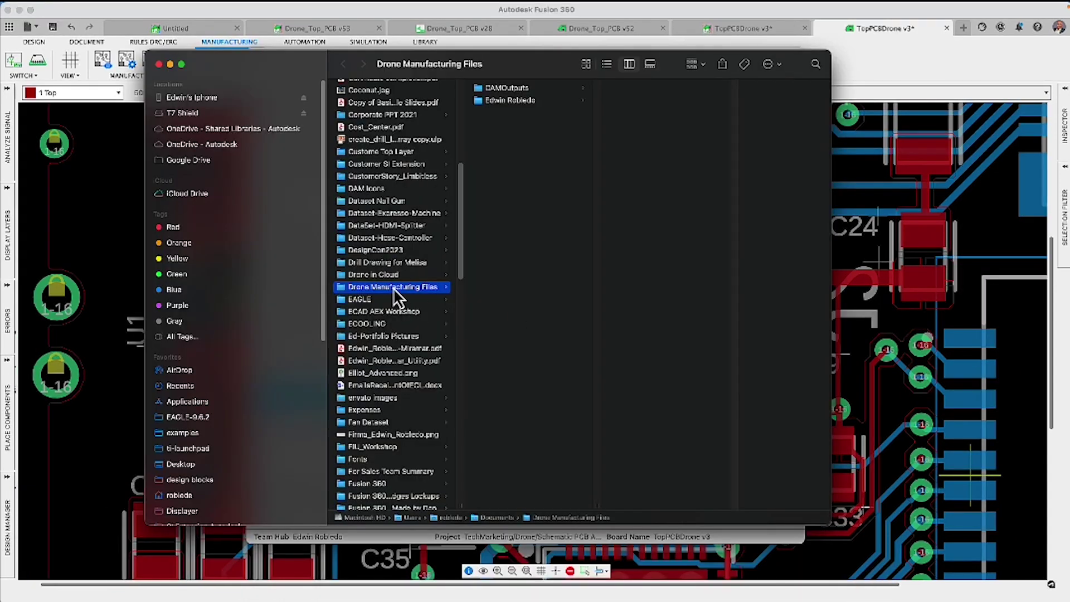
Step: Browse to CAMOutputs > ImageFiles and page through the generated TopPCBDrone v3.pdf
left_click(393, 288)
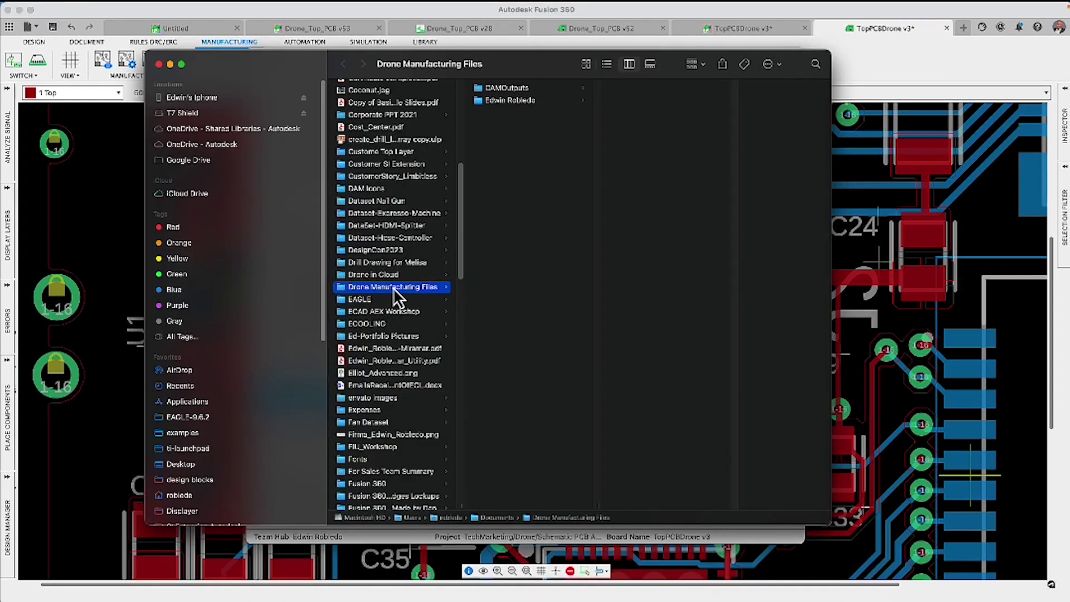
left_click(517, 87)
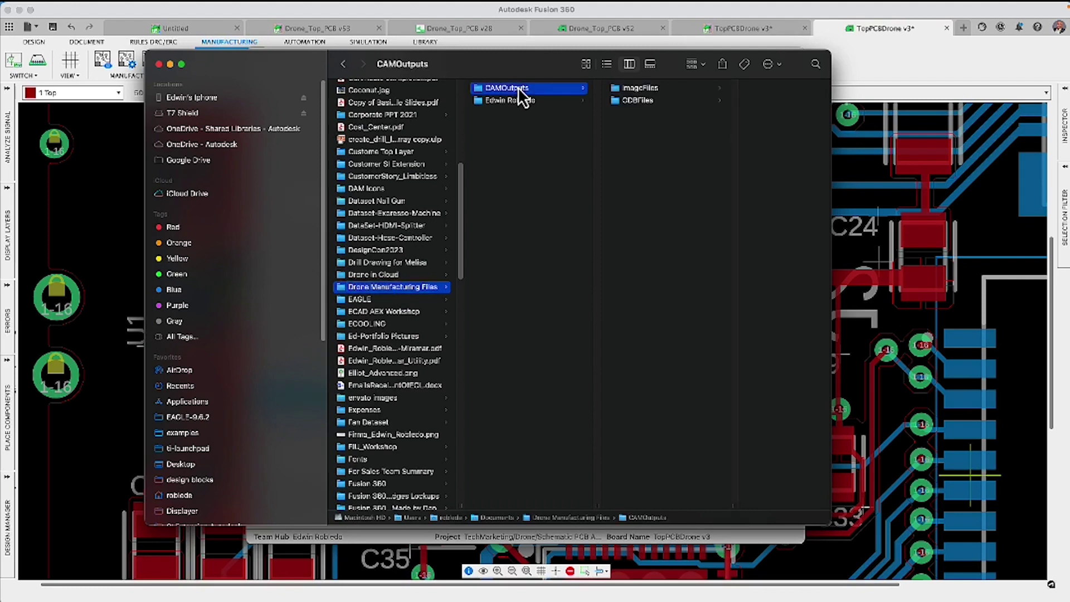
left_click(625, 89)
left_click(710, 91)
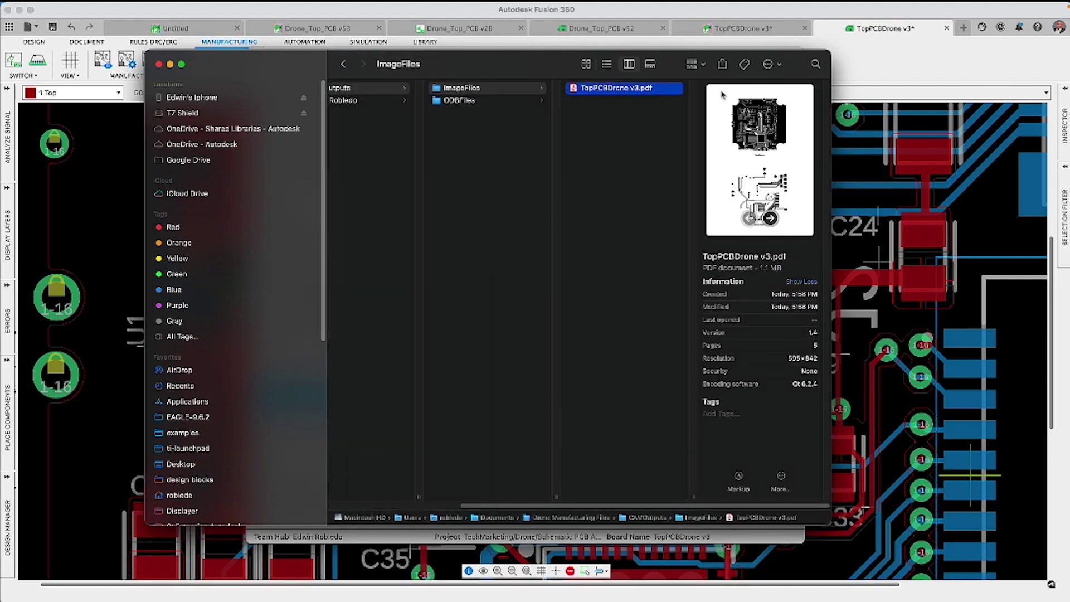
left_click(771, 219)
left_click(772, 218)
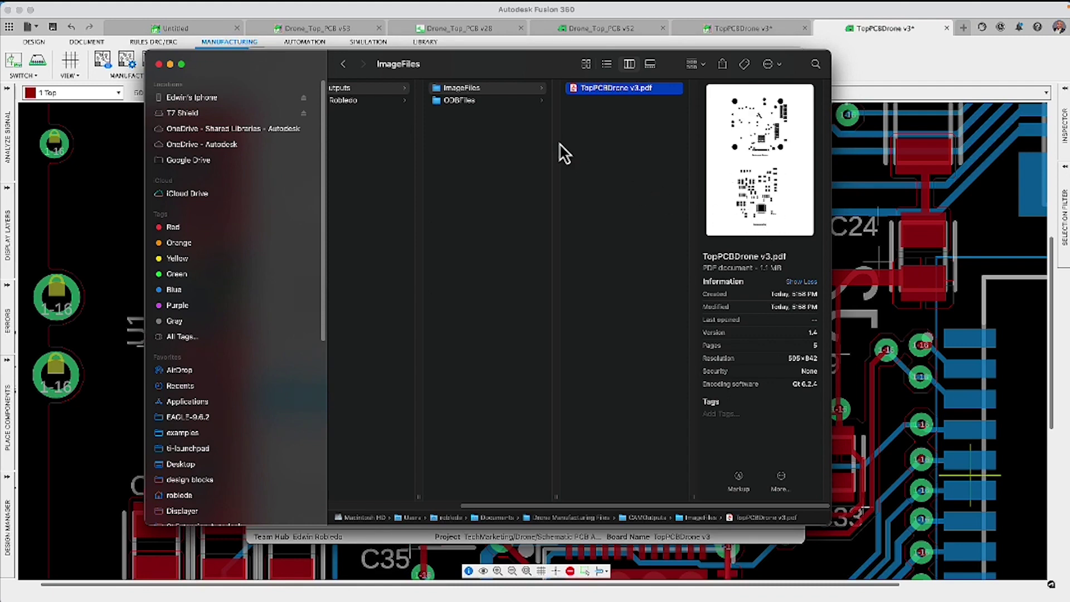
Step: Open the ODBFiles > toppcbdrone_v3 folder inside CAMOutputs
left_click(501, 90)
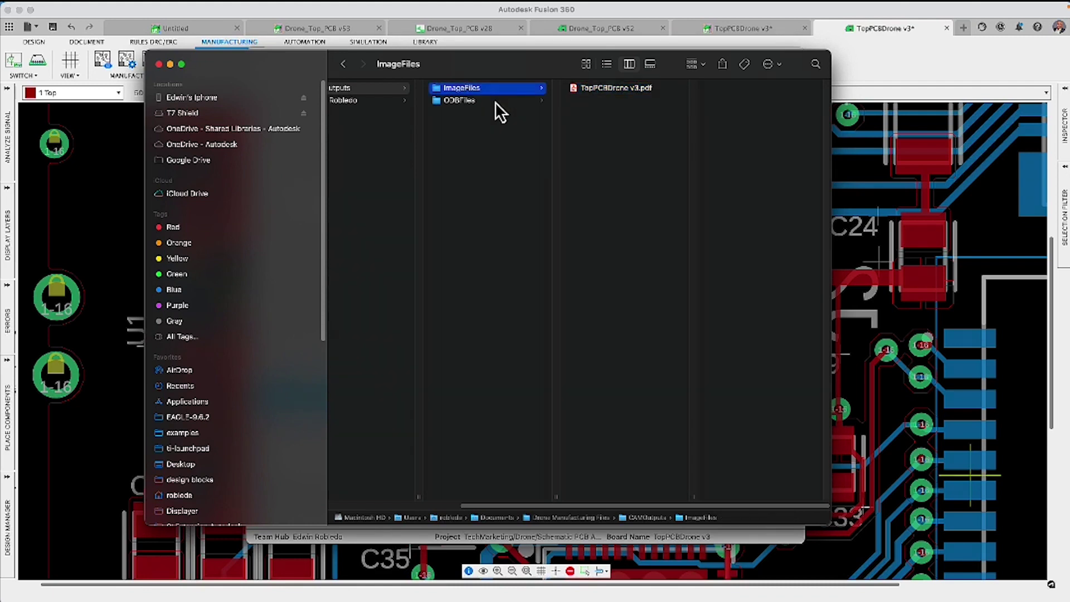
left_click(496, 102)
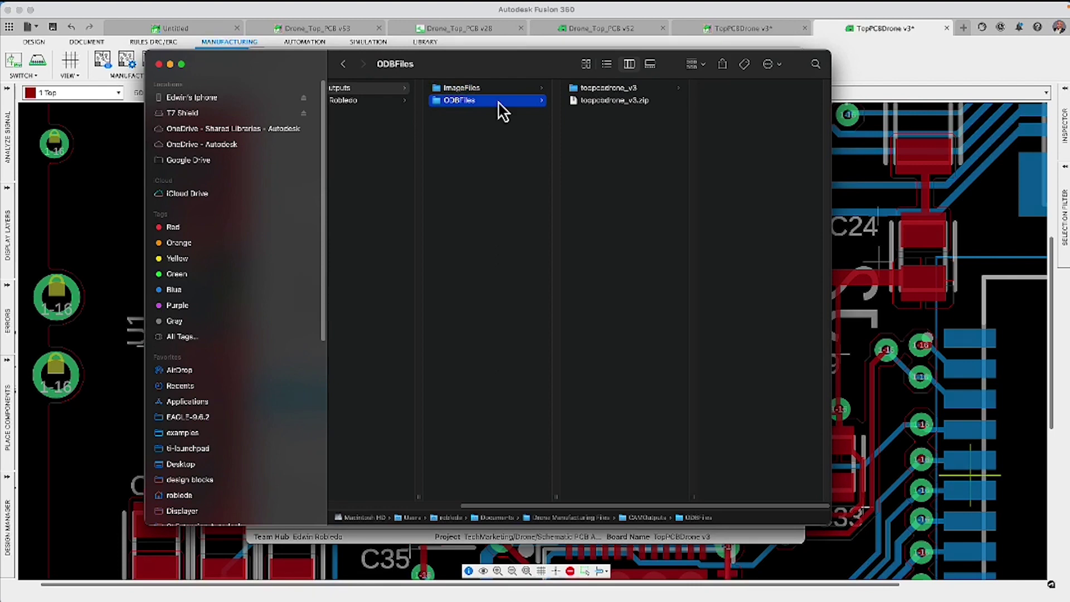
left_click(595, 90)
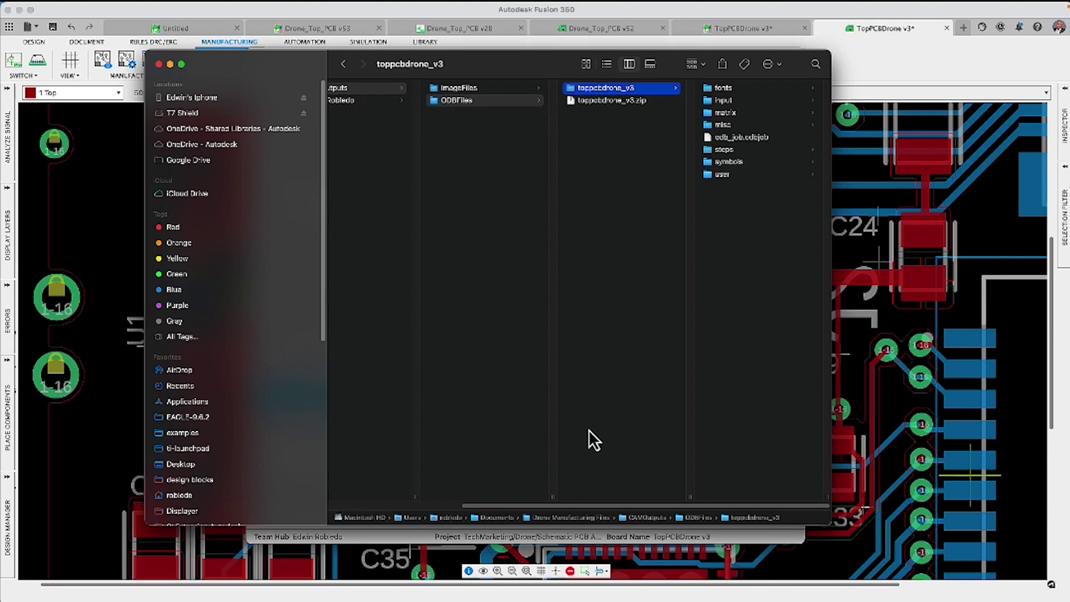
left_click_drag(588, 509, 490, 500)
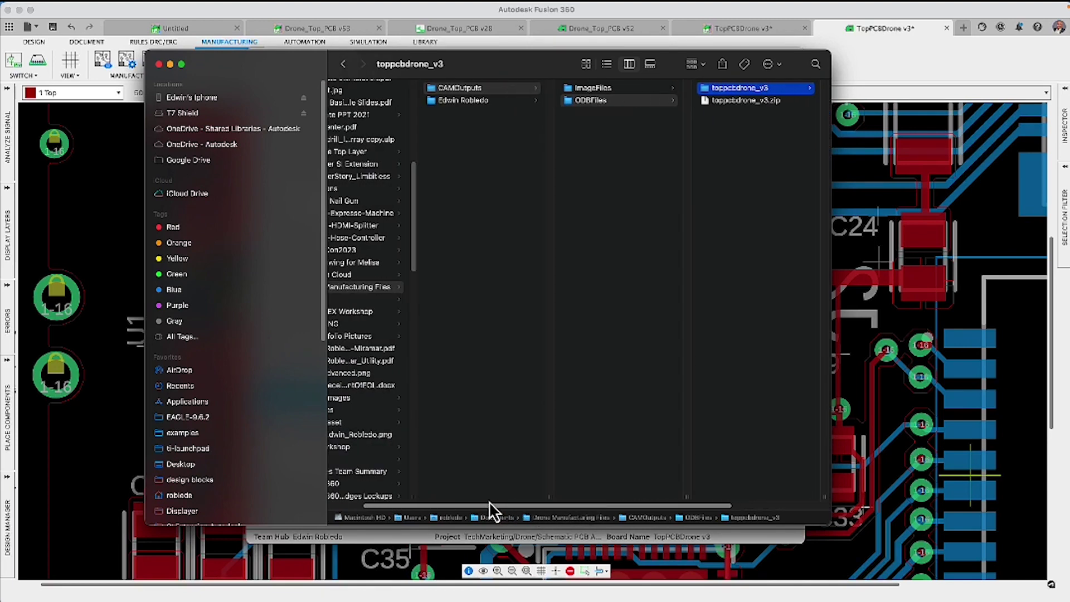